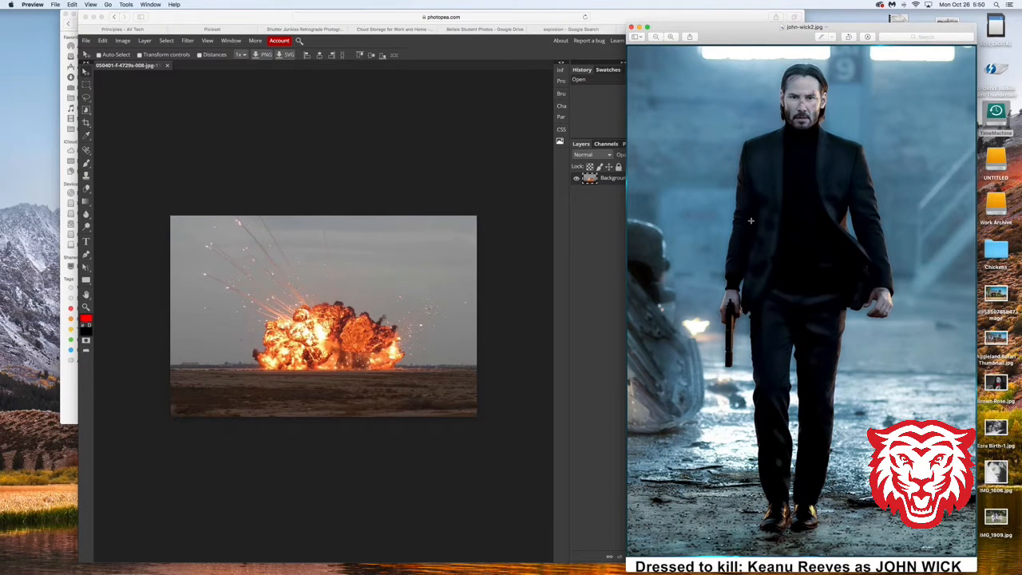
- Switch from the john-wick2.jpg preview to the Photopea window with the explosion photo
left_click(630, 27)
left_click(353, 83)
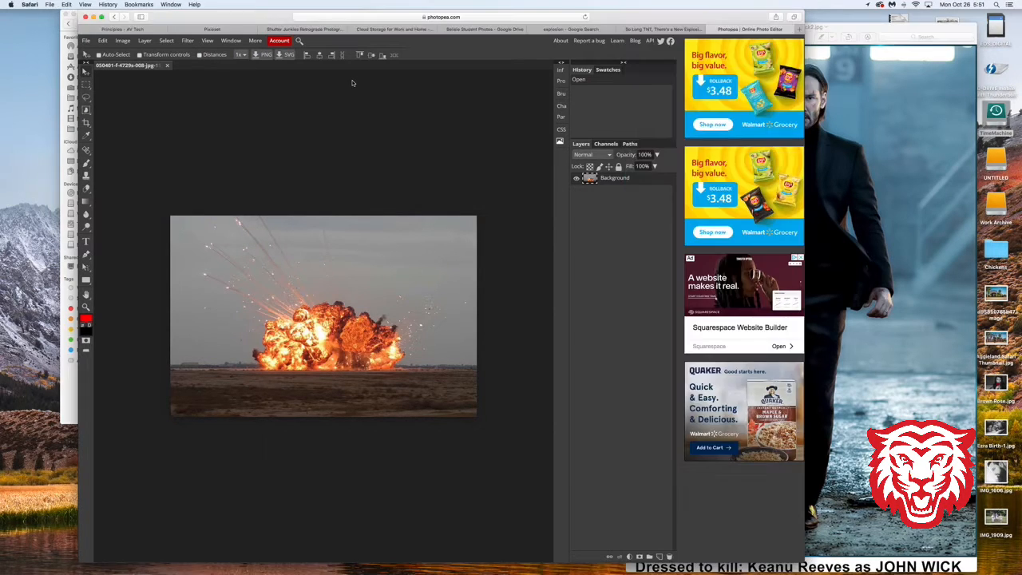
left_click(85, 41)
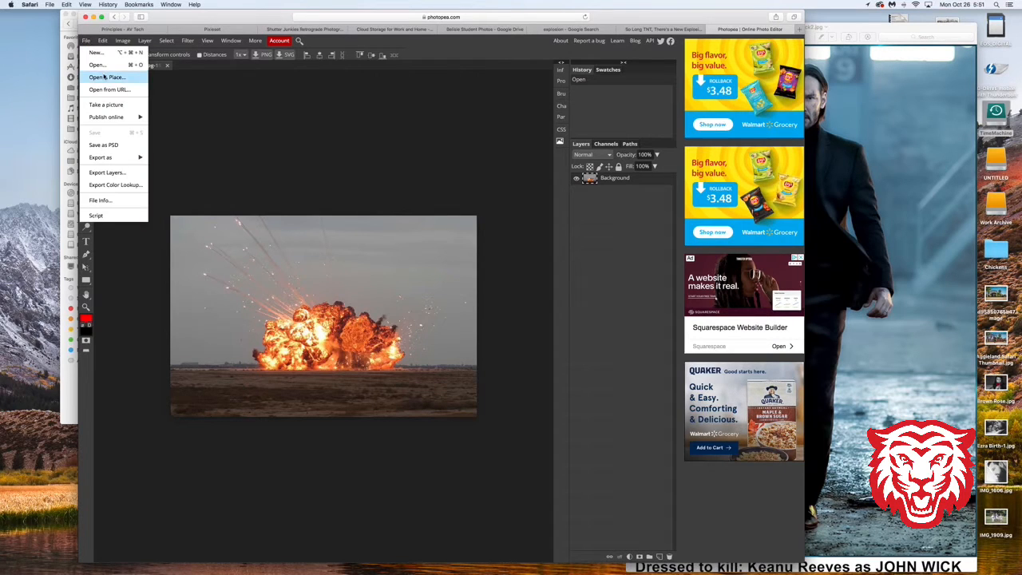
left_click(239, 101)
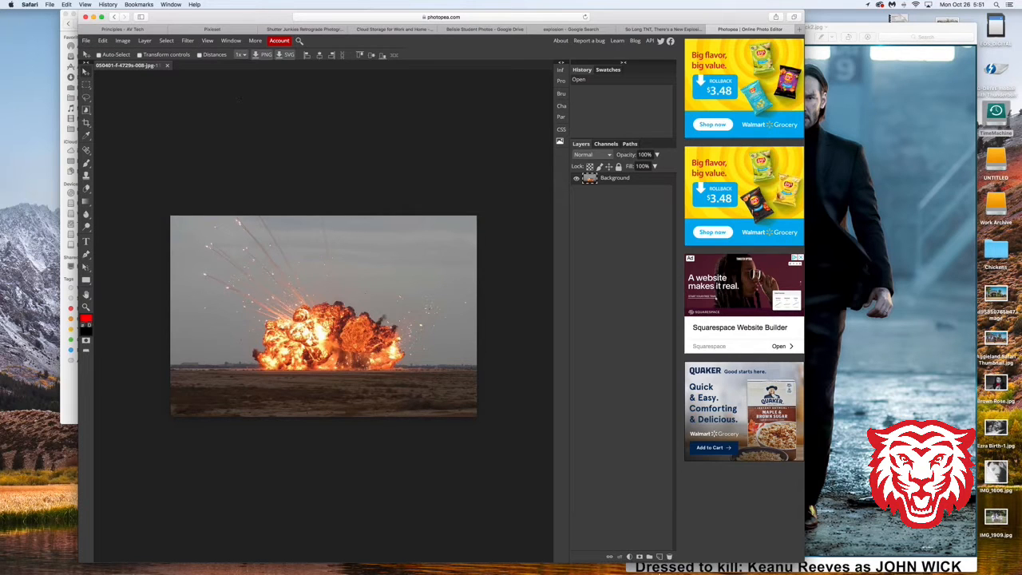
mouse_move(646, 559)
left_click(727, 553)
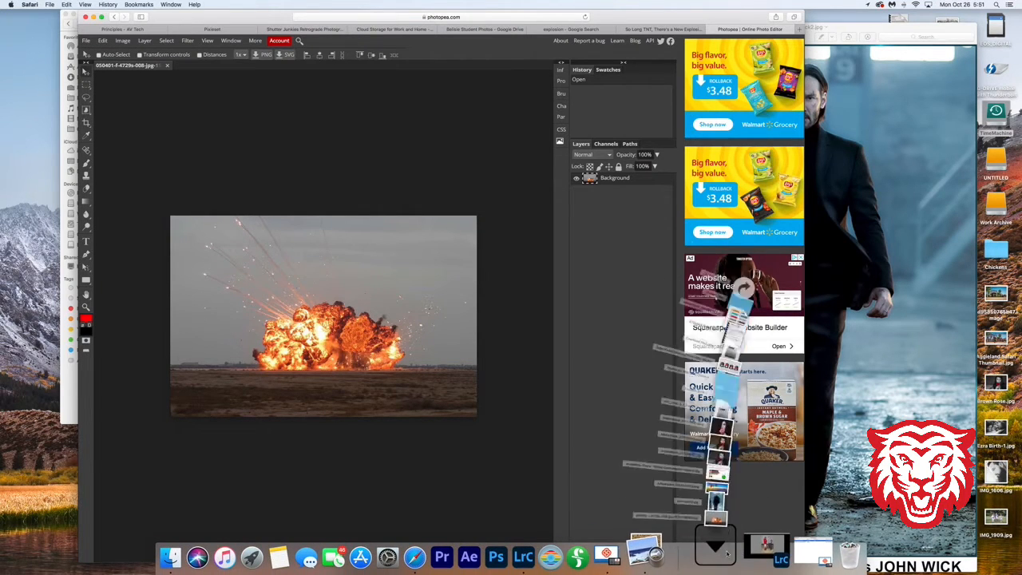
left_click_drag(735, 475, 732, 541)
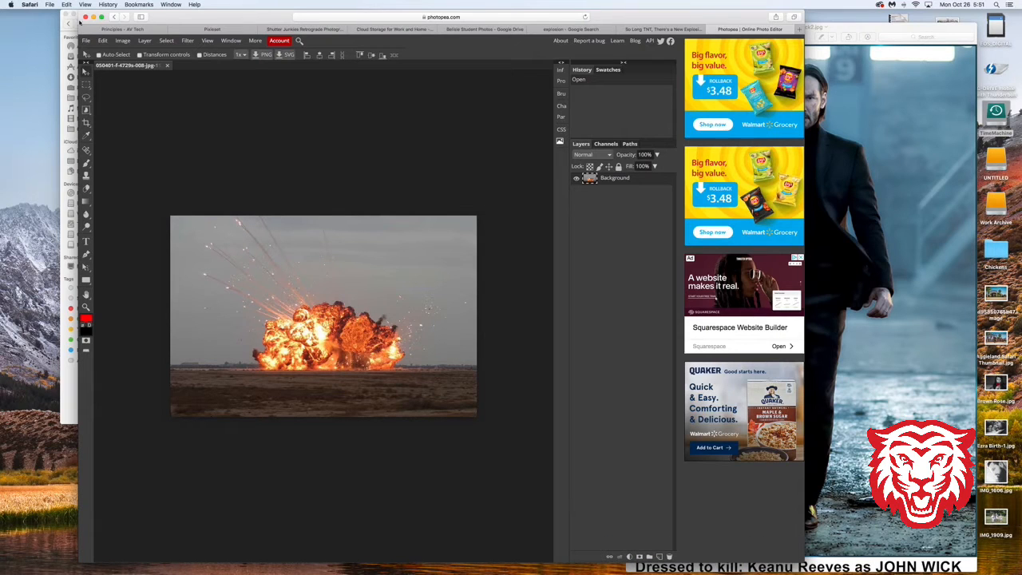
left_click(146, 41)
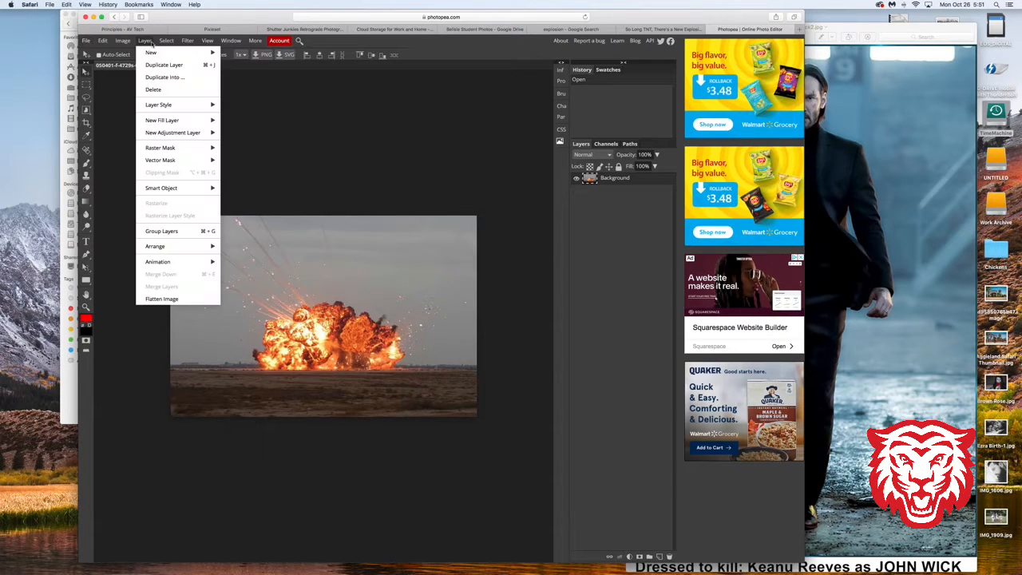
mouse_move(151, 53)
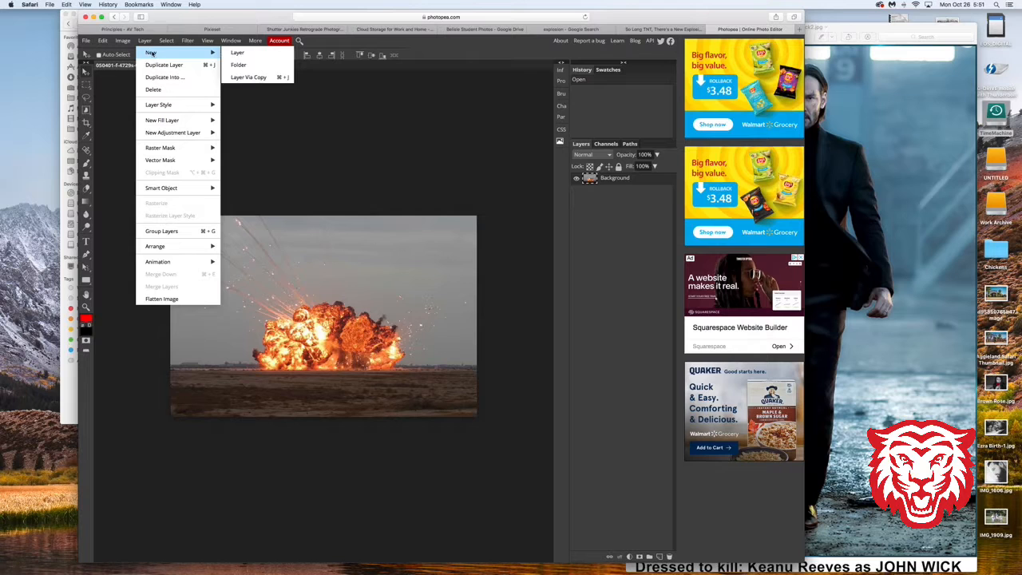
- Place john-wick2.jpg from the Downloads folder as a new layer over the explosion photo
mouse_move(87, 41)
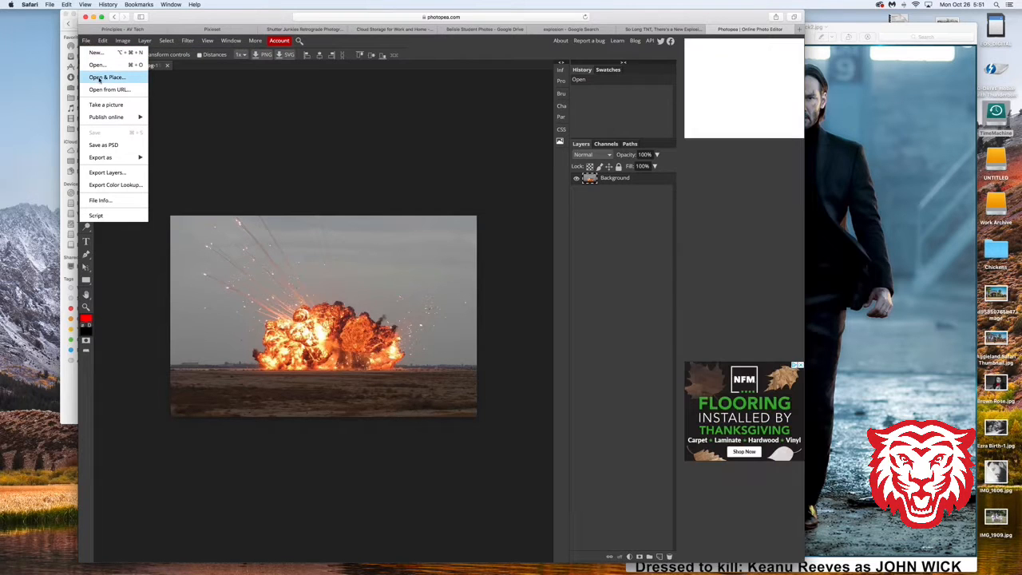
left_click(99, 77)
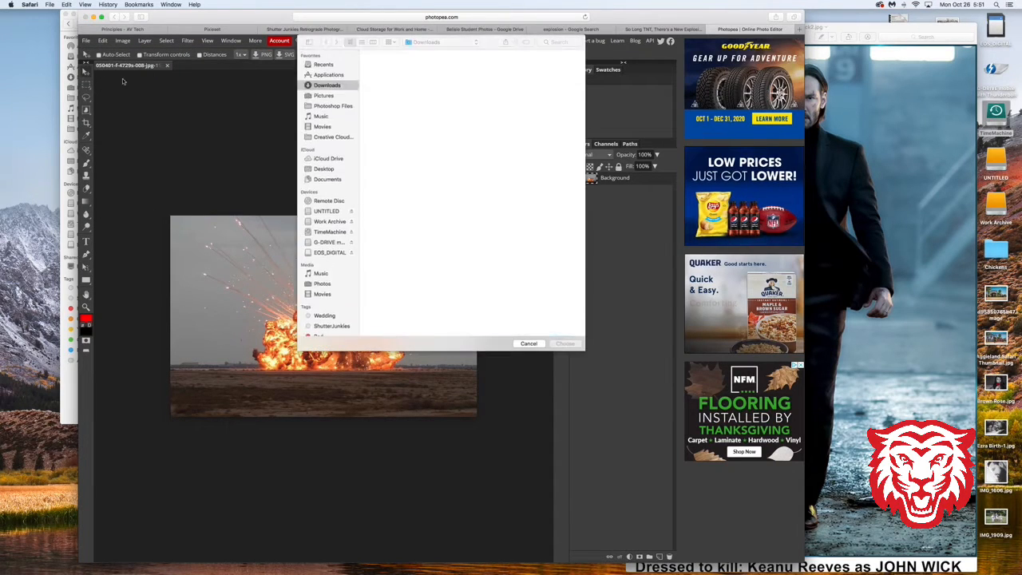
scroll(488, 190, "down", 10)
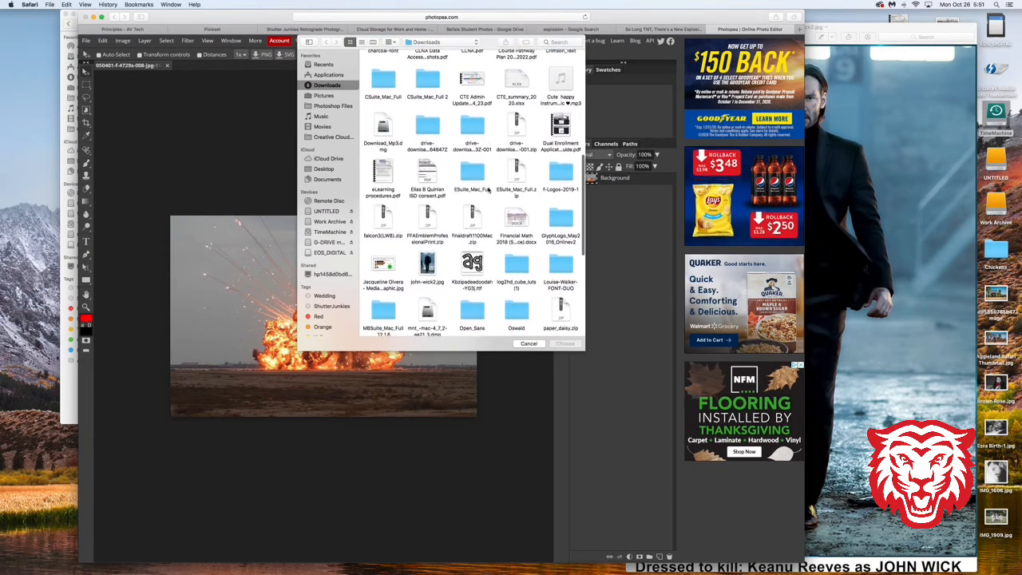
left_click(428, 233)
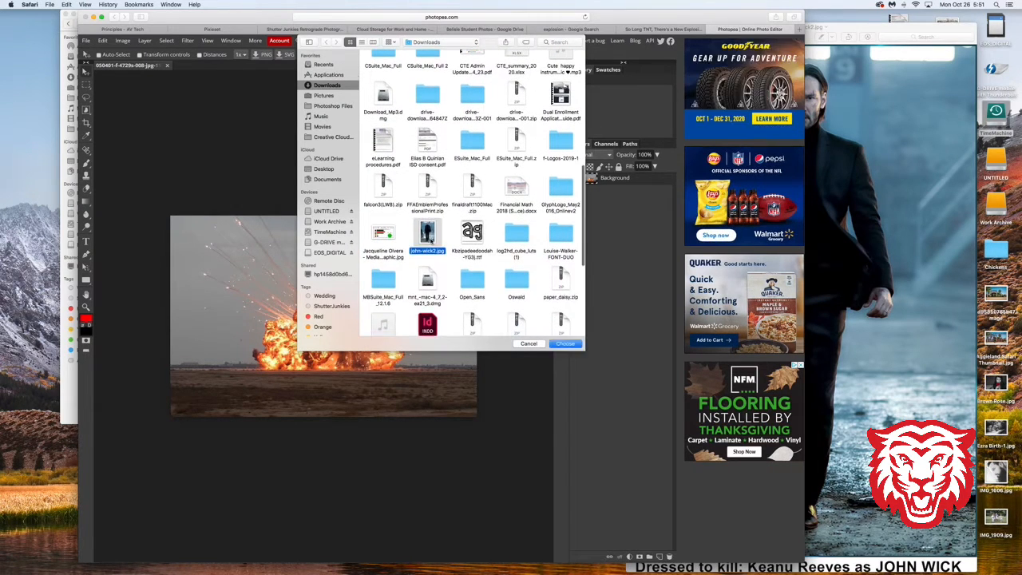
left_click(565, 343)
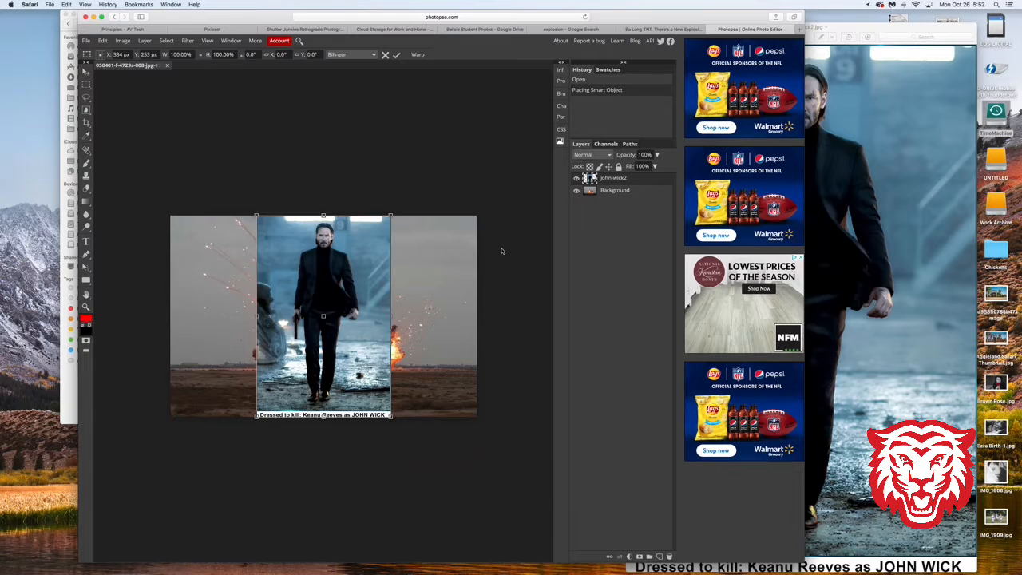
- Start a Pen tool shape along the sole of the man's shoe and set its fill to none
key("super+plus")
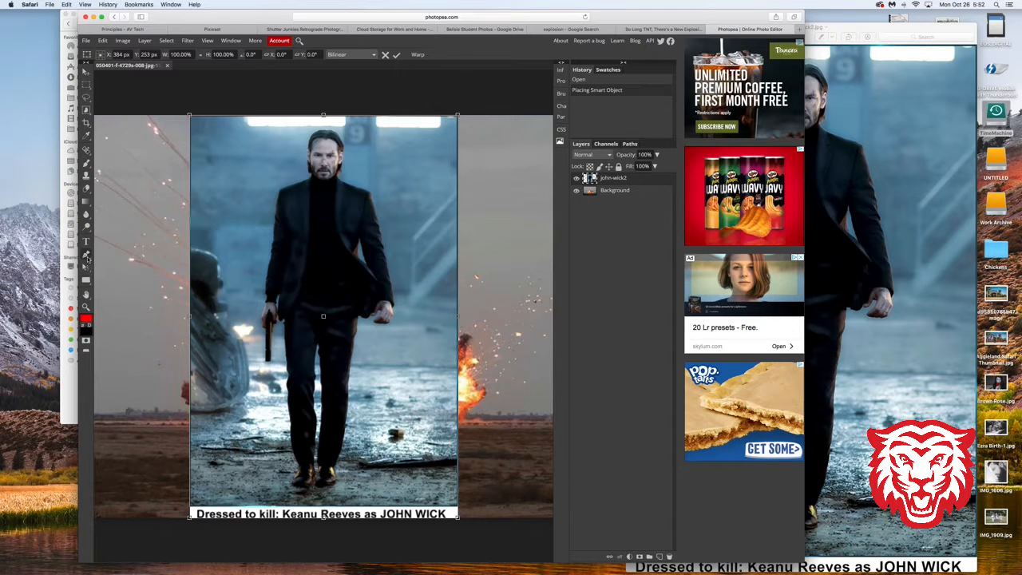
right_click(88, 258)
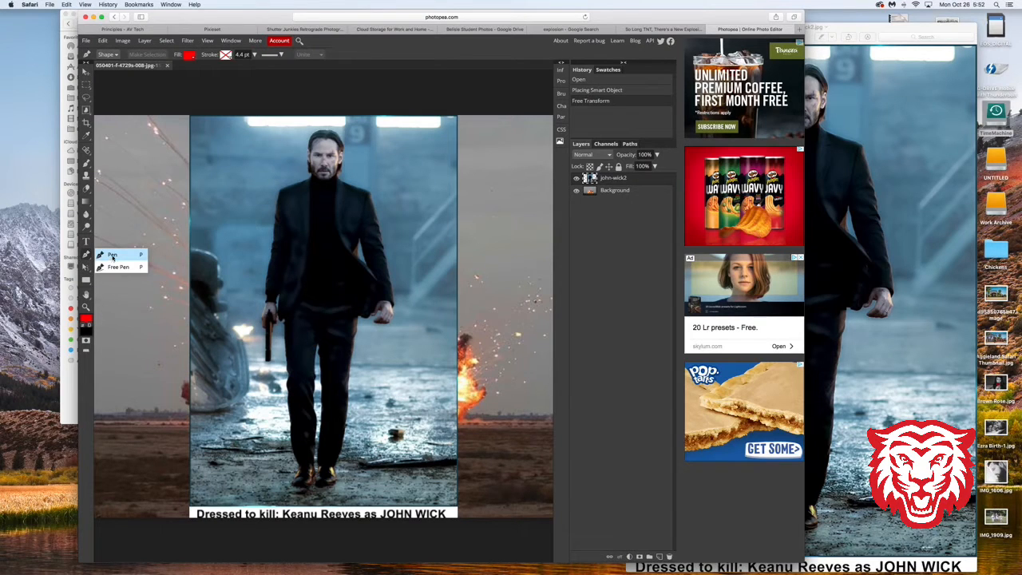
left_click(113, 256)
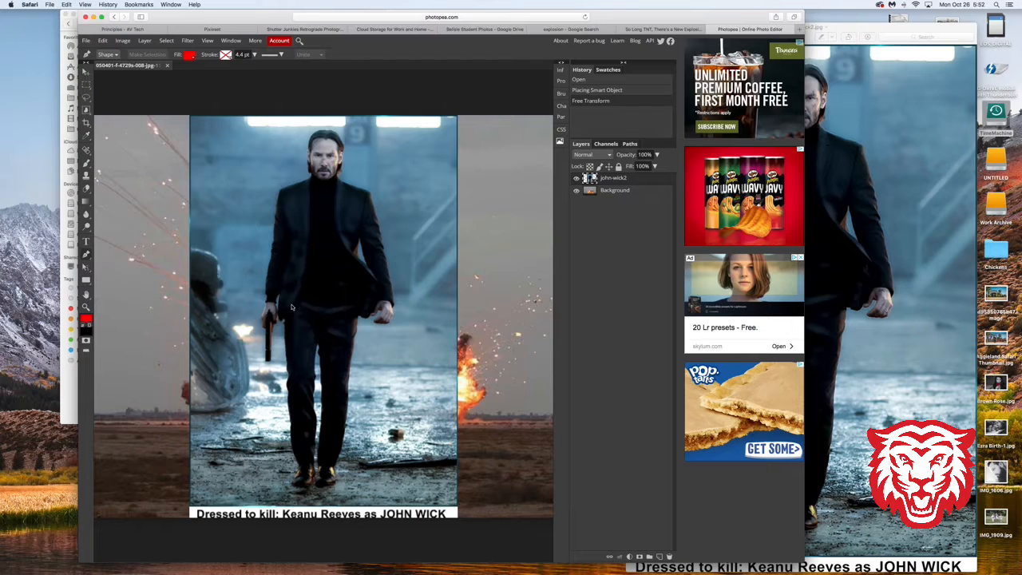
left_click(318, 491)
left_click(325, 490)
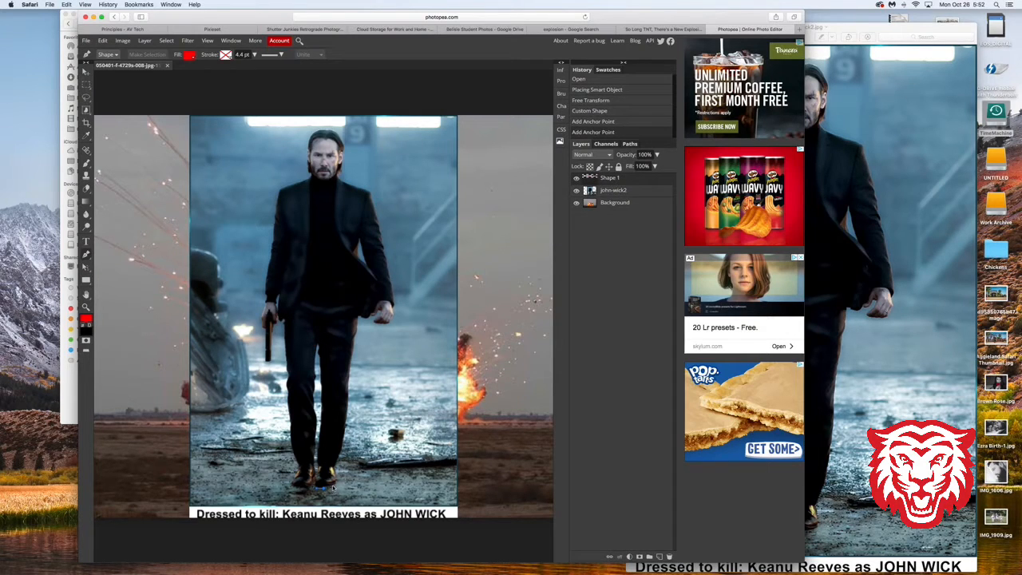
left_click(334, 486)
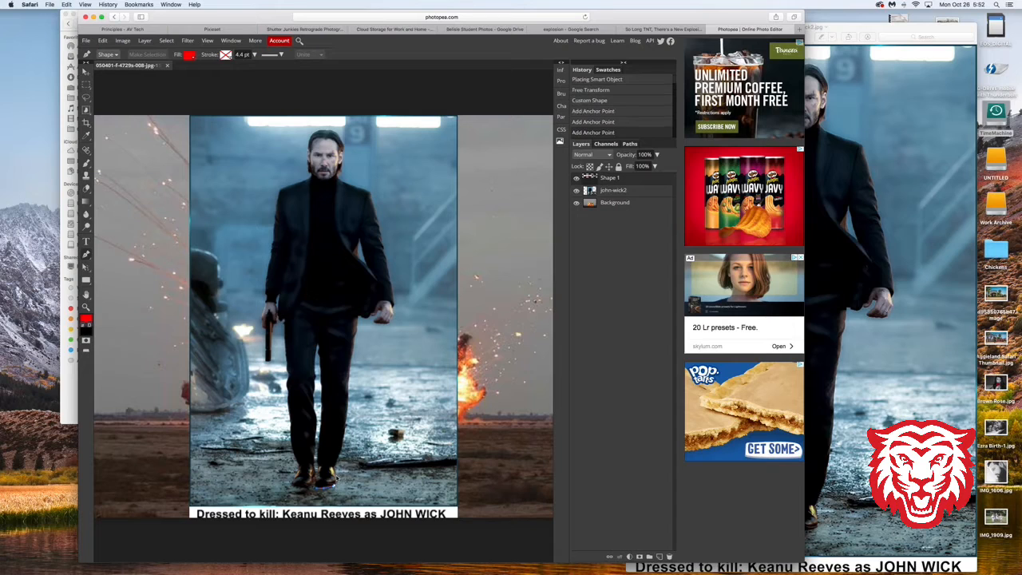
left_click(336, 478)
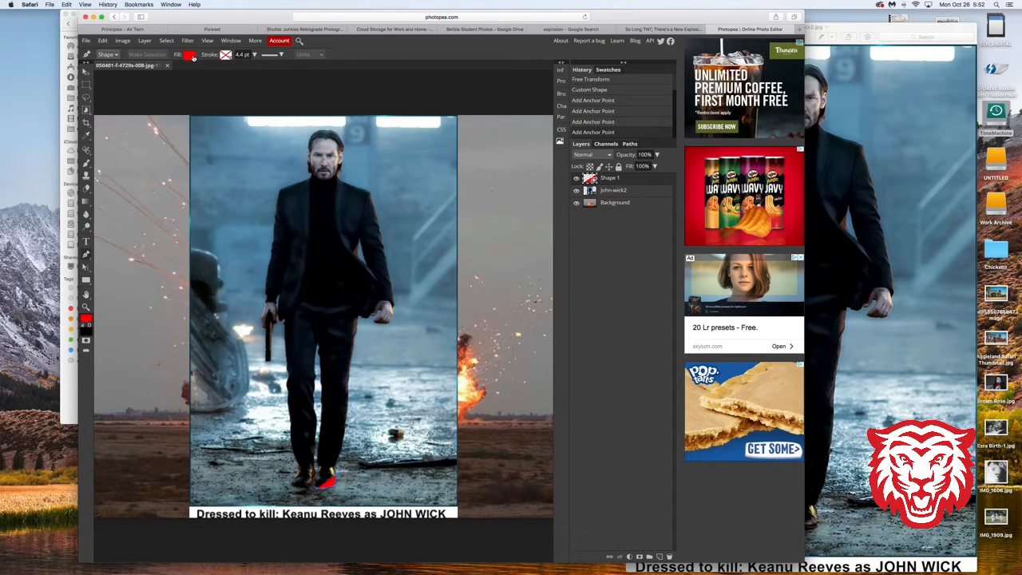
left_click(190, 56)
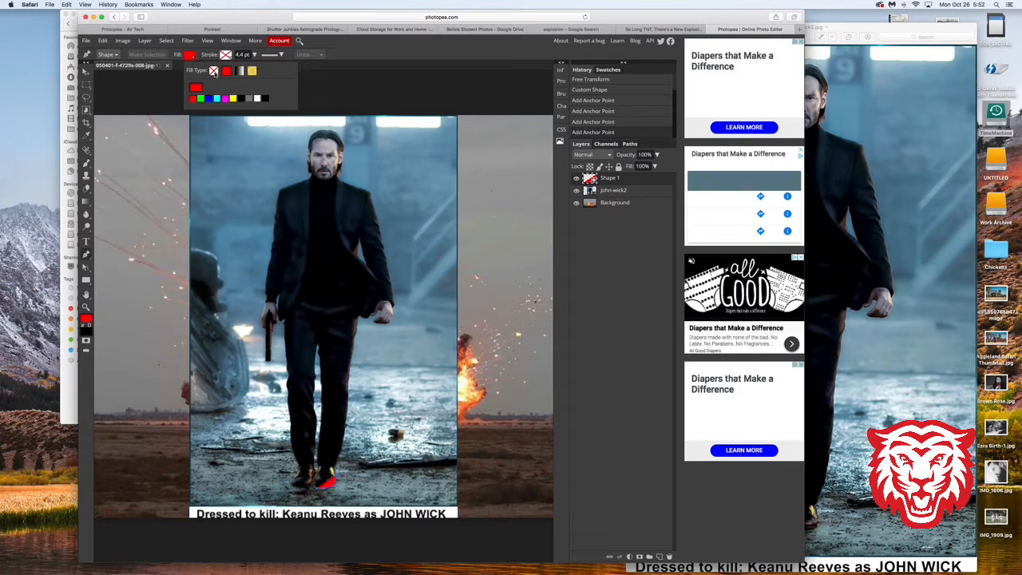
left_click(214, 71)
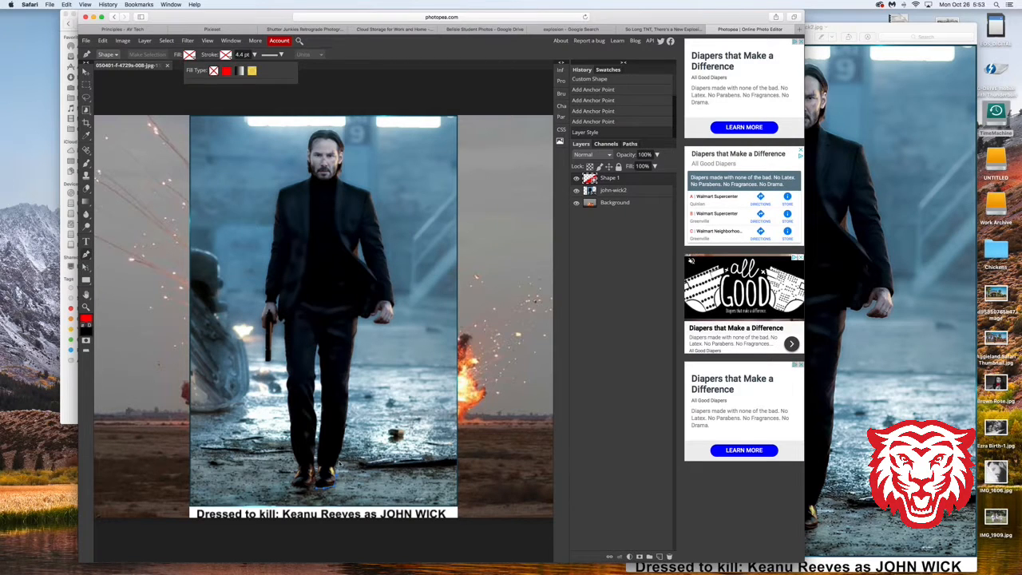
- Continue the pen outline up the leg and around the man's hands, head, body and gun, and close the path at the shoes
left_click(354, 426)
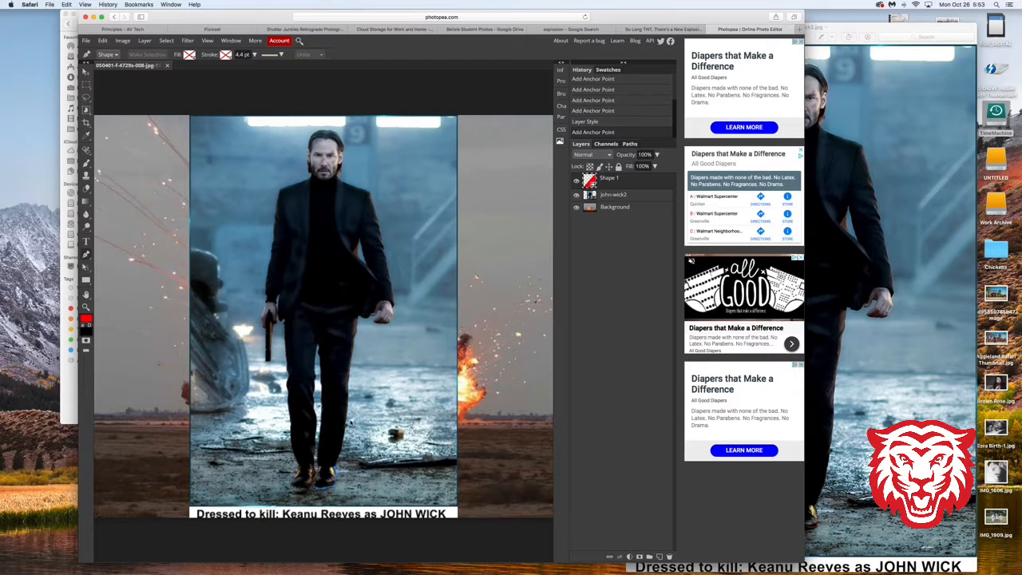
scroll(345, 423, "down", 1)
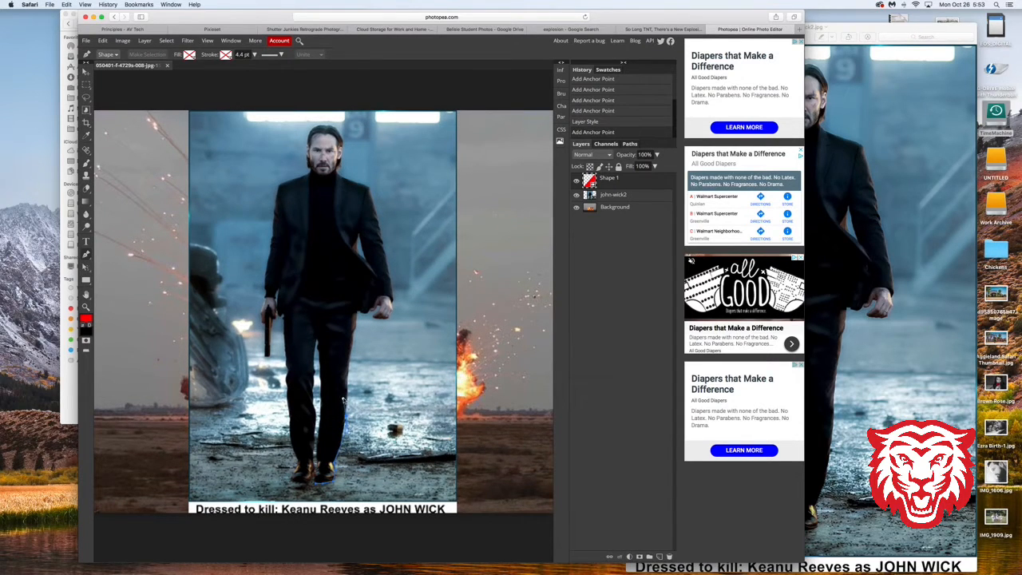
scroll(347, 398, "down", 1)
left_click(346, 396)
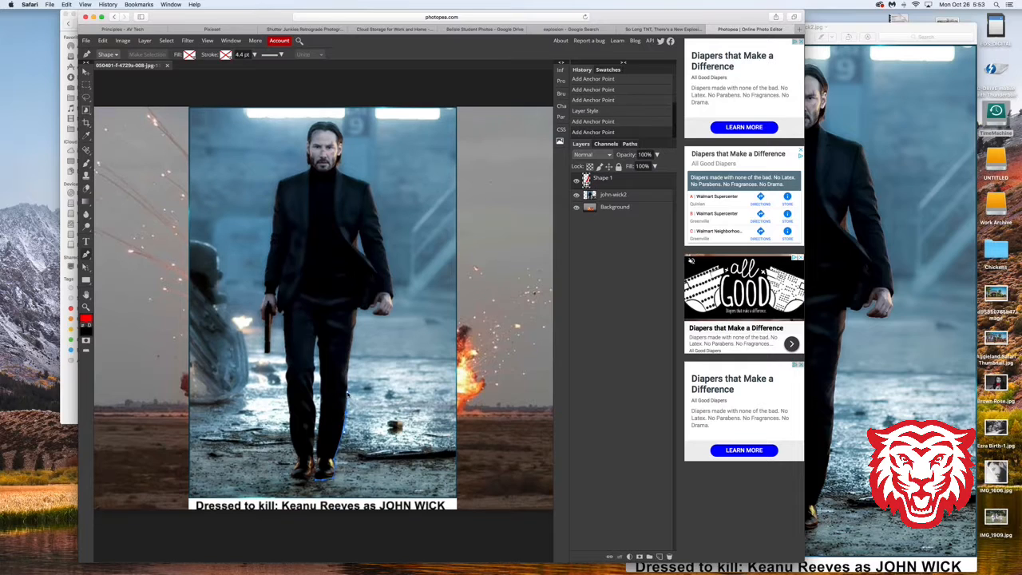
left_click(349, 364)
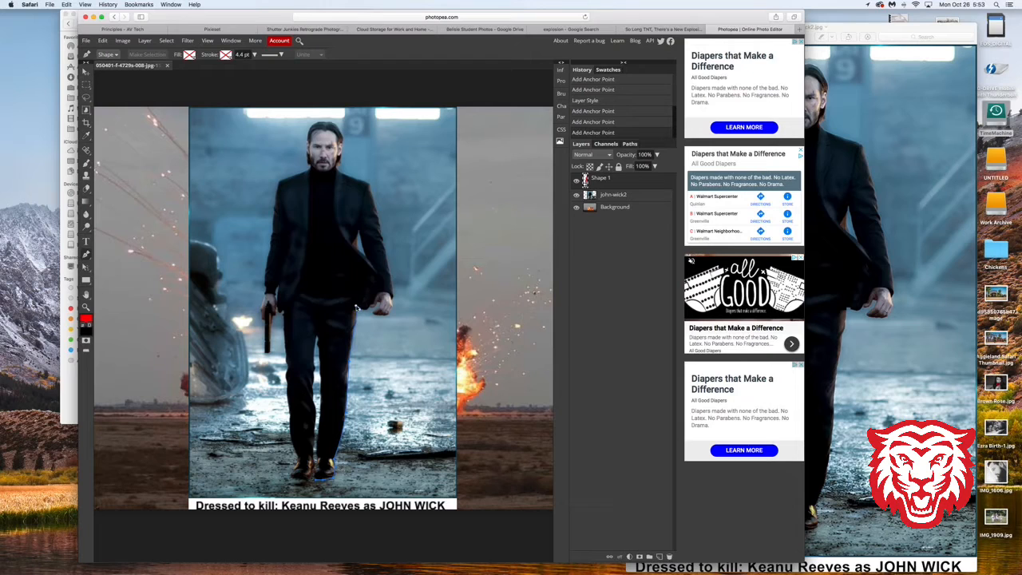
left_click(358, 307)
left_click(366, 312)
left_click(371, 312)
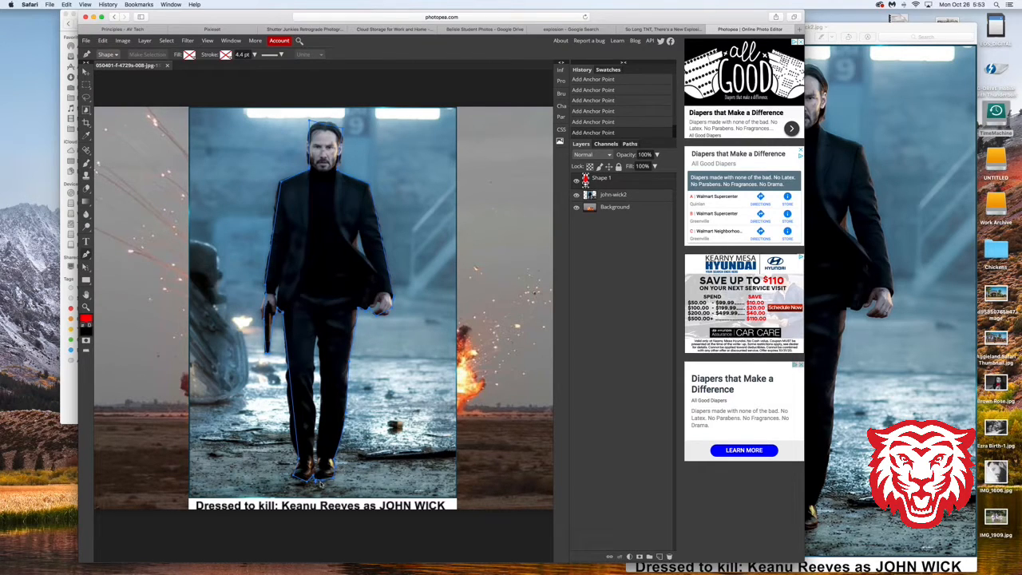
left_click(316, 479)
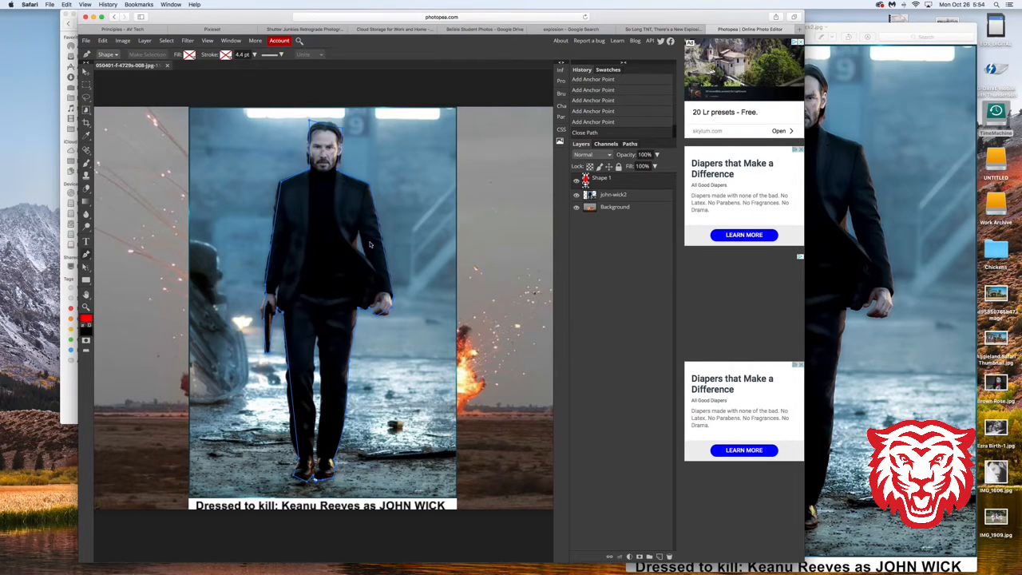
- Undo the path closing and the last anchor point at the shoes, and redo both
scroll(369, 310, "up", 3)
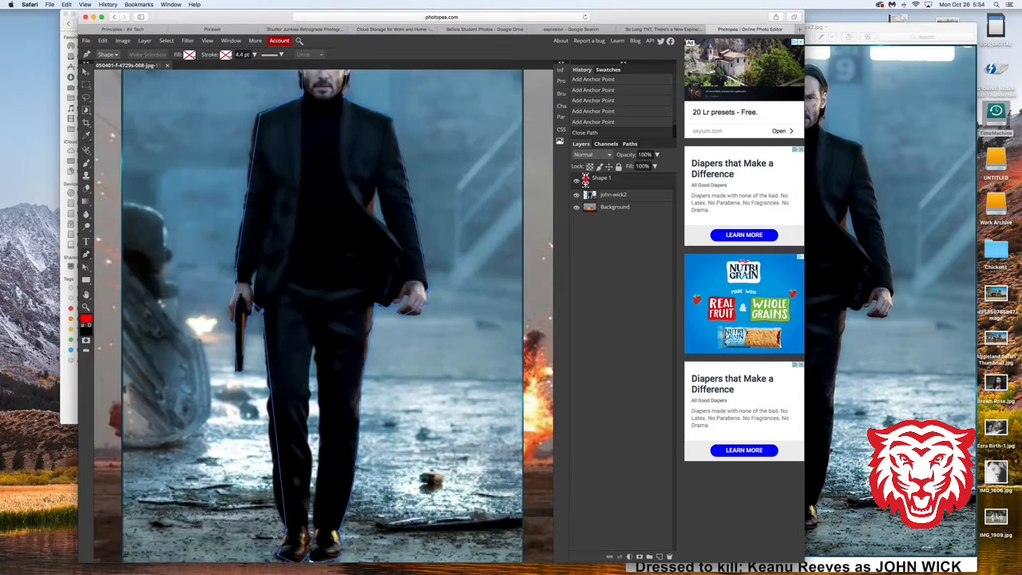
scroll(429, 423, "down", 5)
scroll(417, 310, "down", 1)
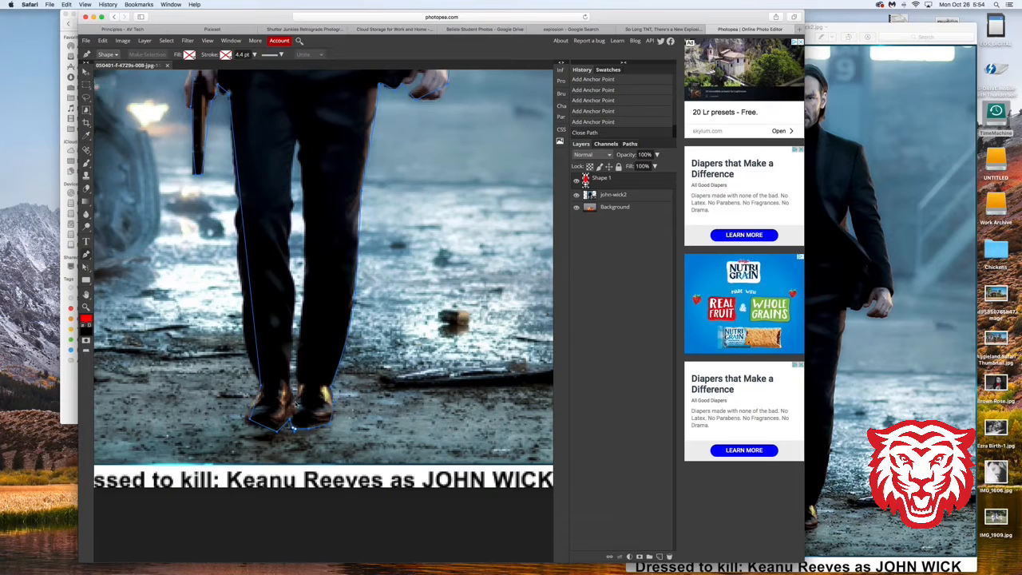
key("ctrl+z")
key("ctrl+z")
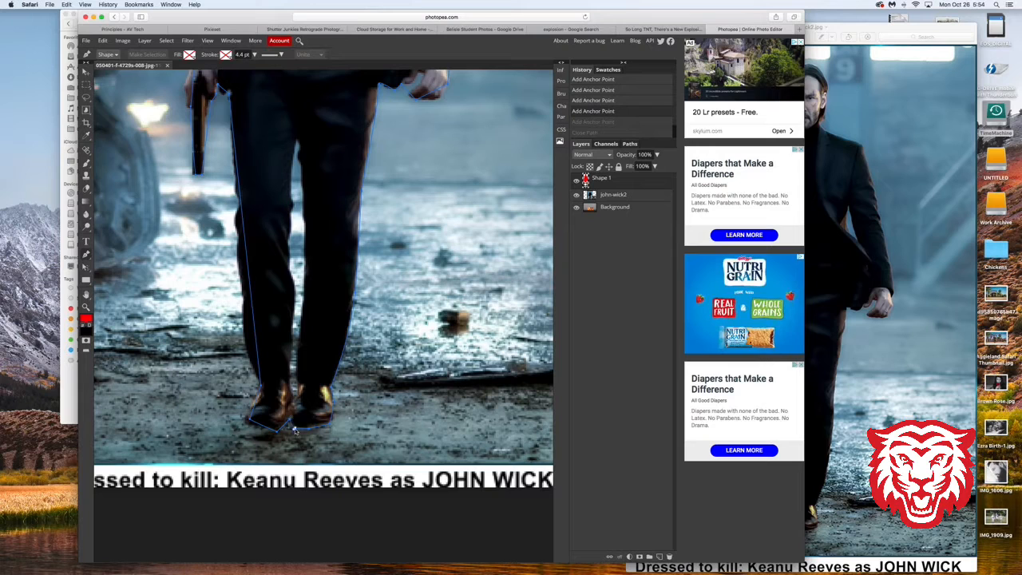
key("ctrl+shift+z")
key("ctrl+shift+z")
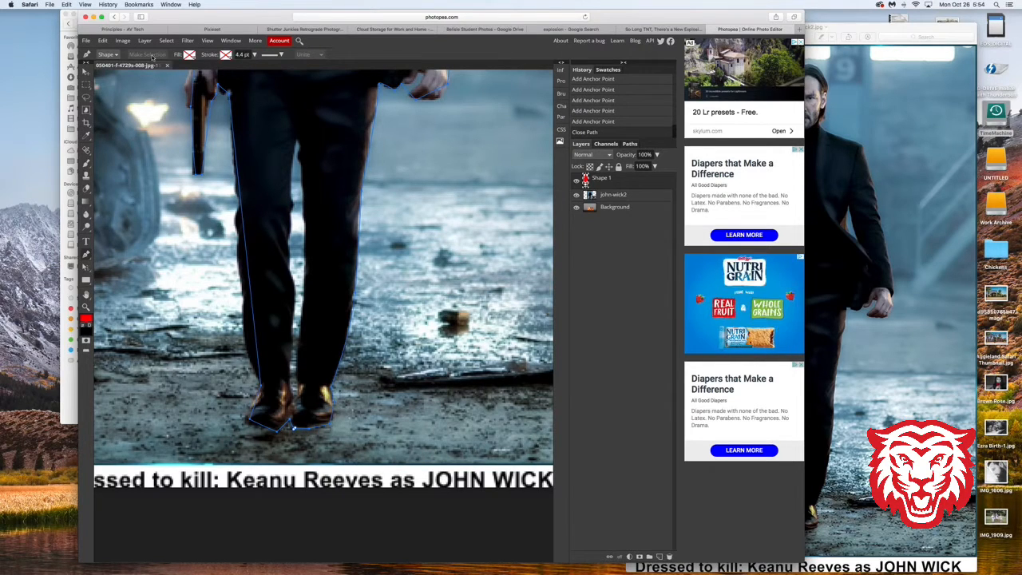
- Change the Pen mode from Shape to Path and make an anti-aliased selection from the man's outline
left_click(111, 55)
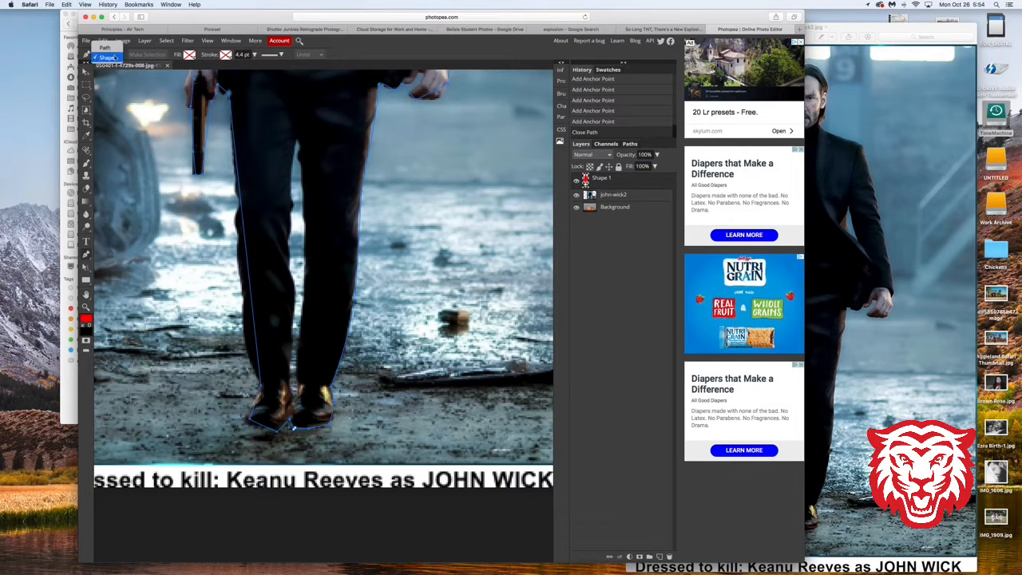
left_click(105, 48)
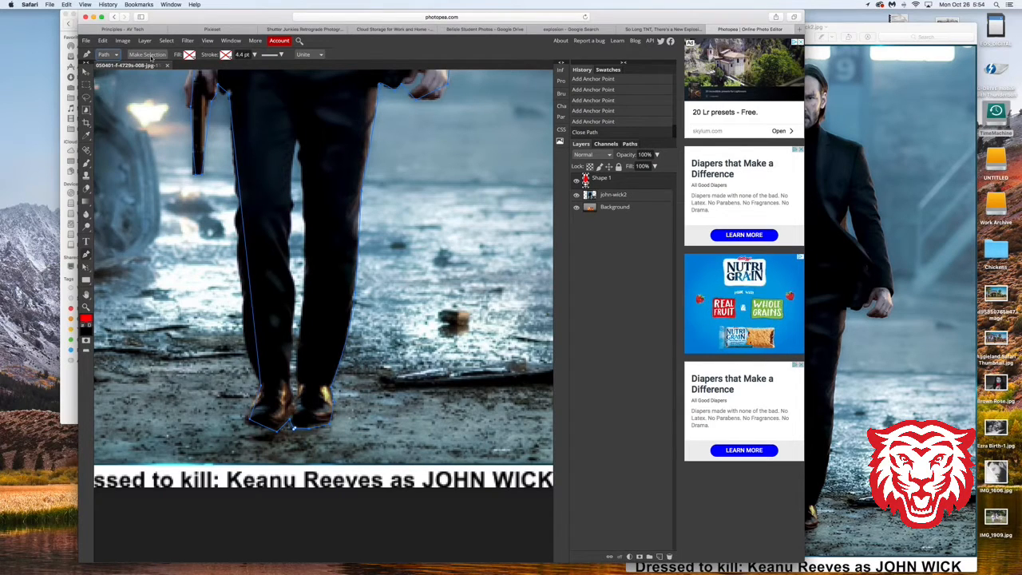
left_click(150, 55)
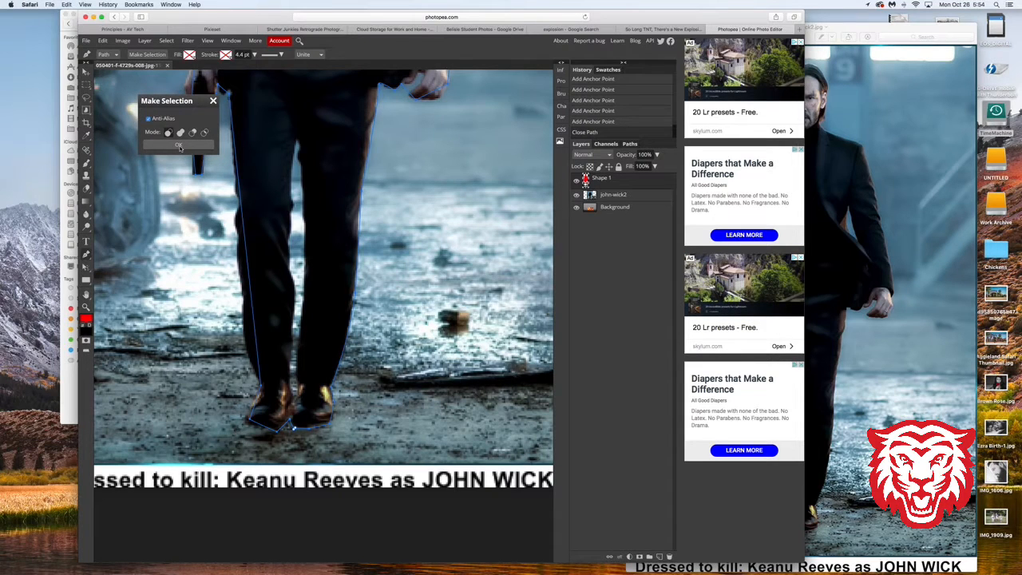
left_click(179, 145)
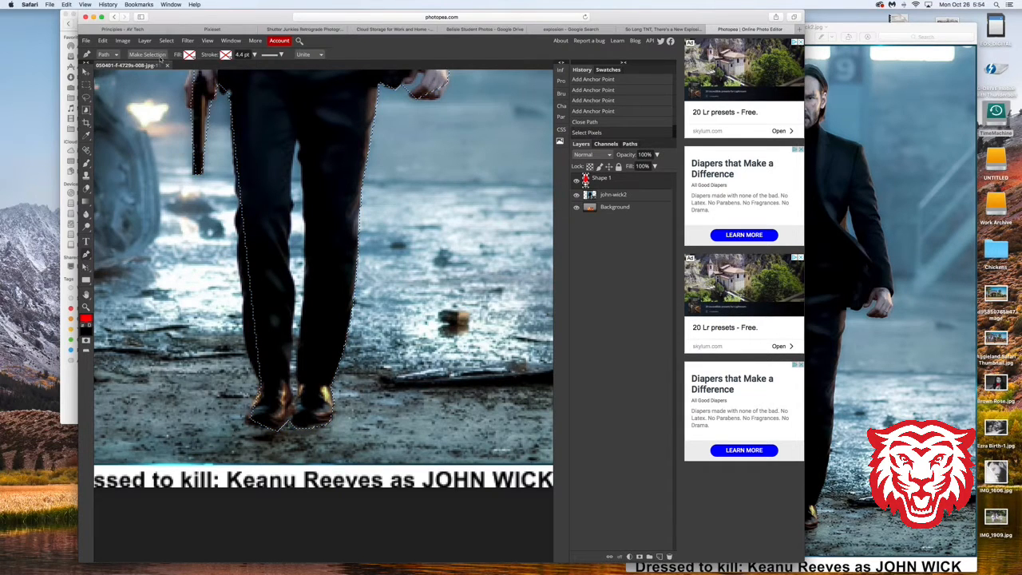
key("super+minus")
key("super+minus")
key("super+minus")
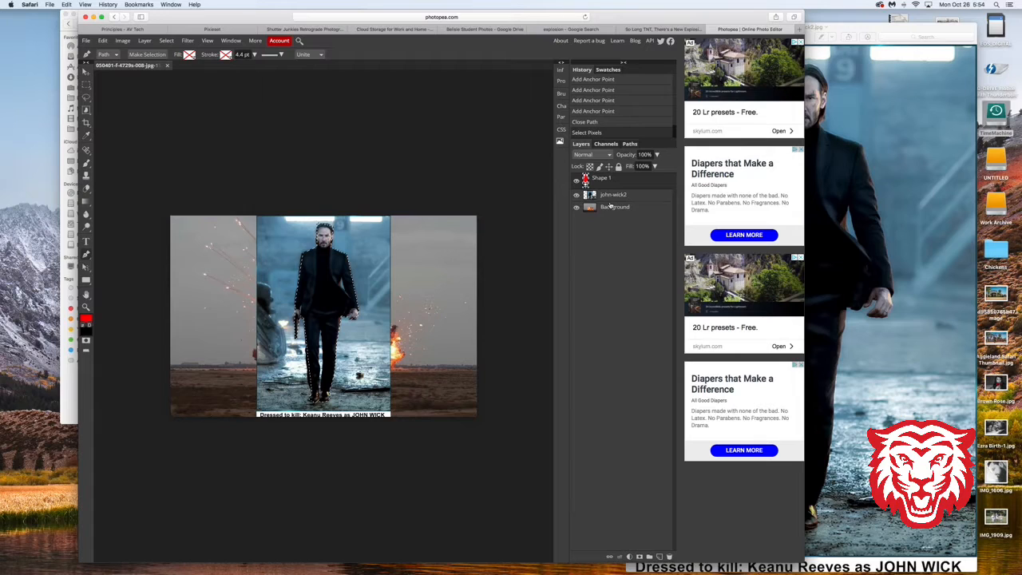
- Add a raster mask to the john-wick2 layer from the selection of the man, undo it, and add it again
left_click(610, 197)
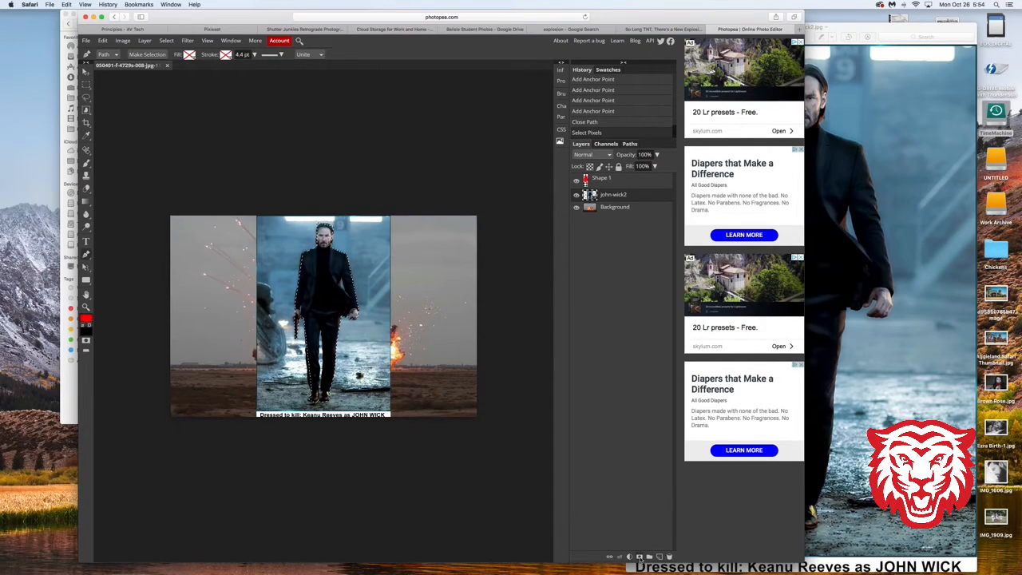
scroll(639, 559, "left", 1)
left_click(679, 30)
left_click(723, 31)
left_click(639, 557)
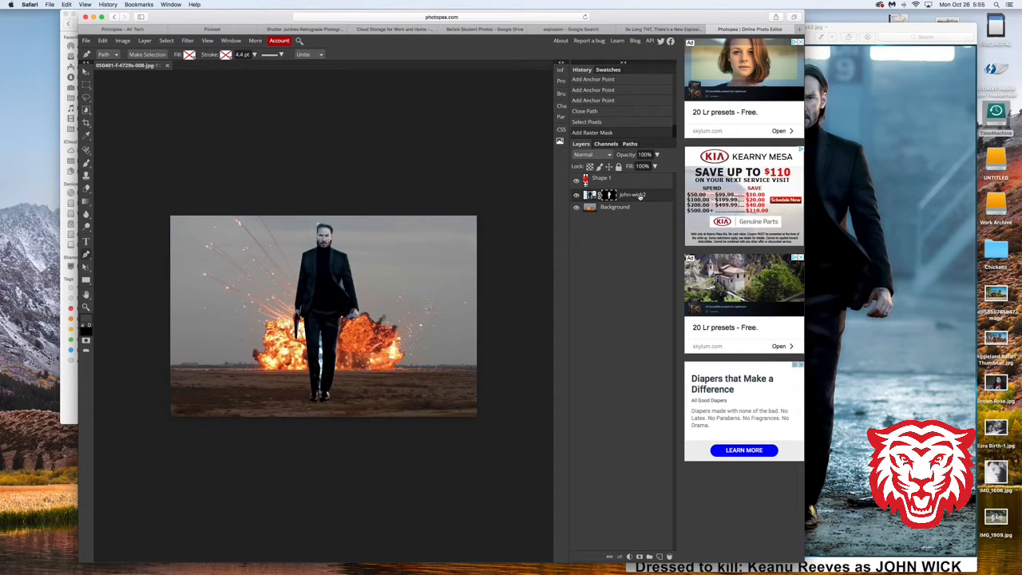
key("super+z")
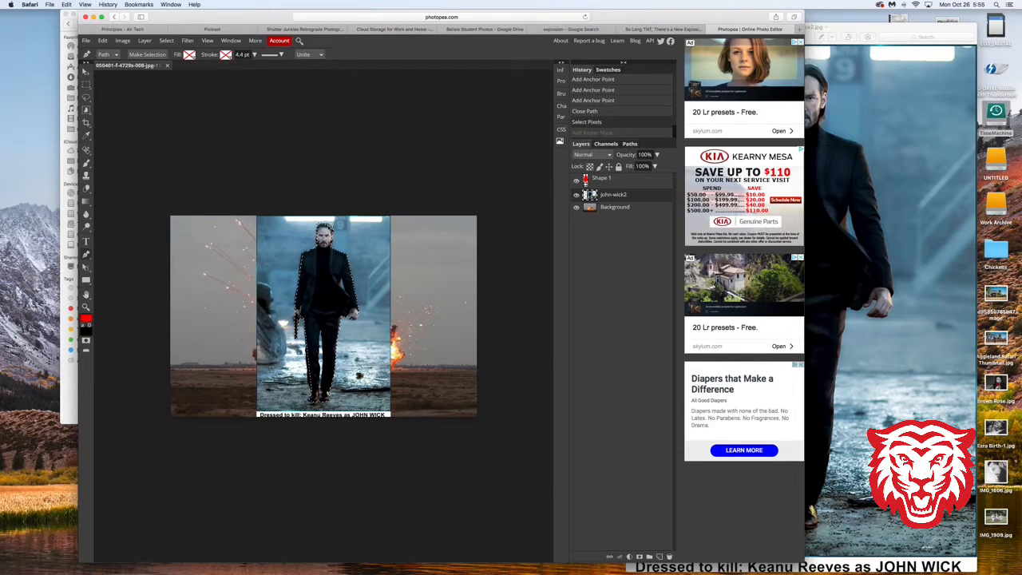
left_click(638, 557)
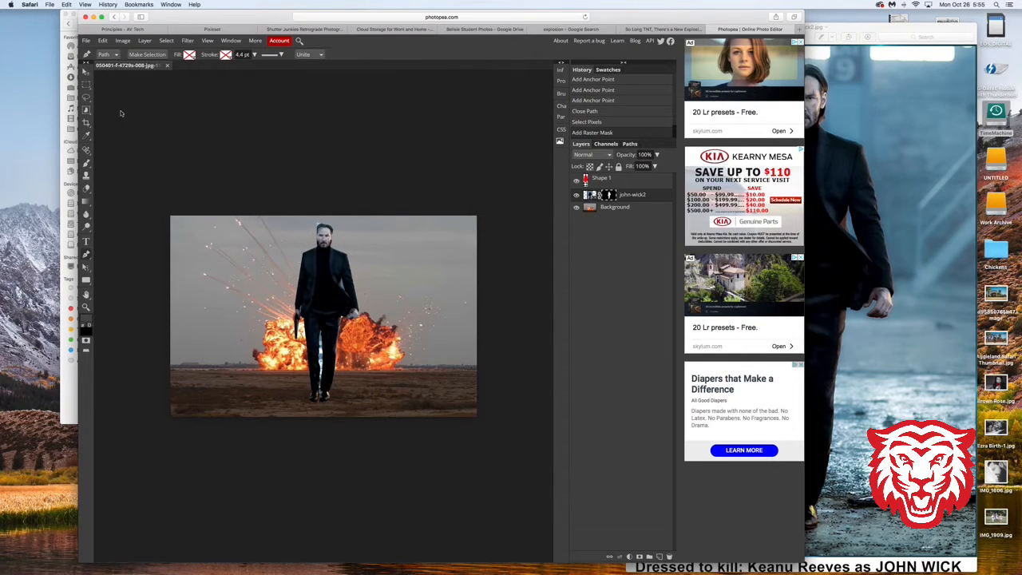
- Turn on transform controls for the masked man, scale him proportionally to about 50.6%, and place him on the ground left of the explosion
left_click(86, 72)
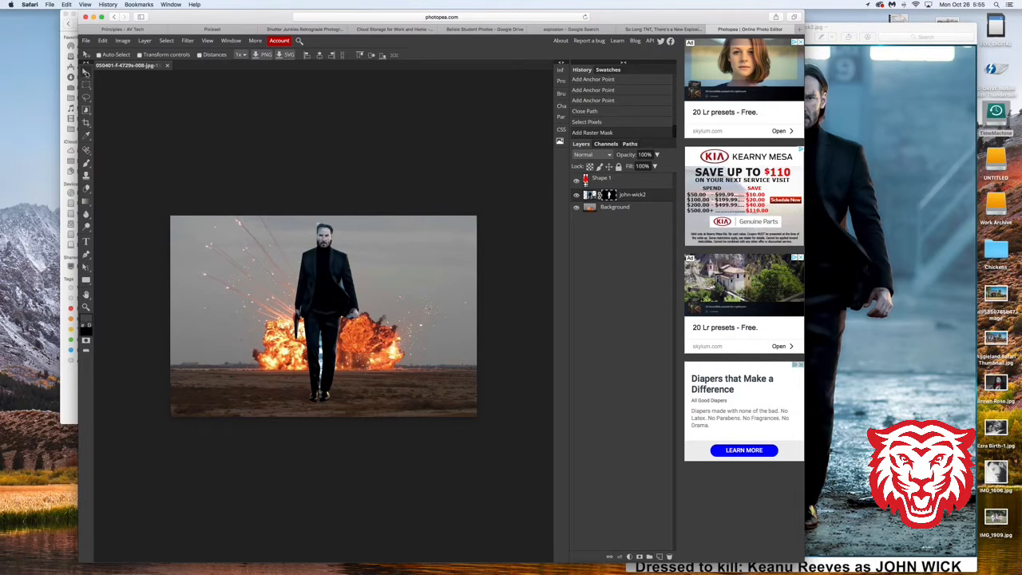
left_click(140, 54)
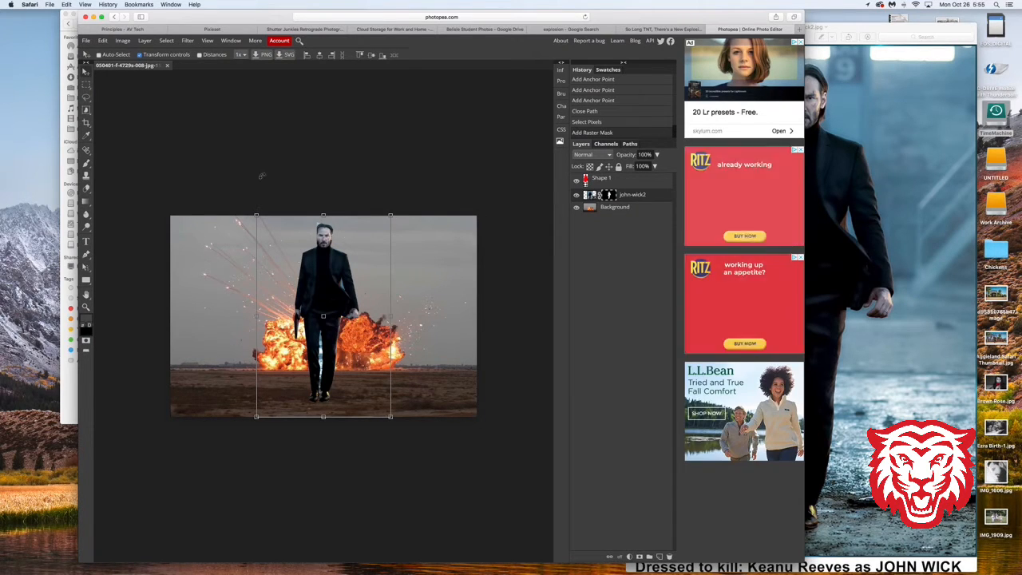
left_click_drag(257, 216, 347, 231)
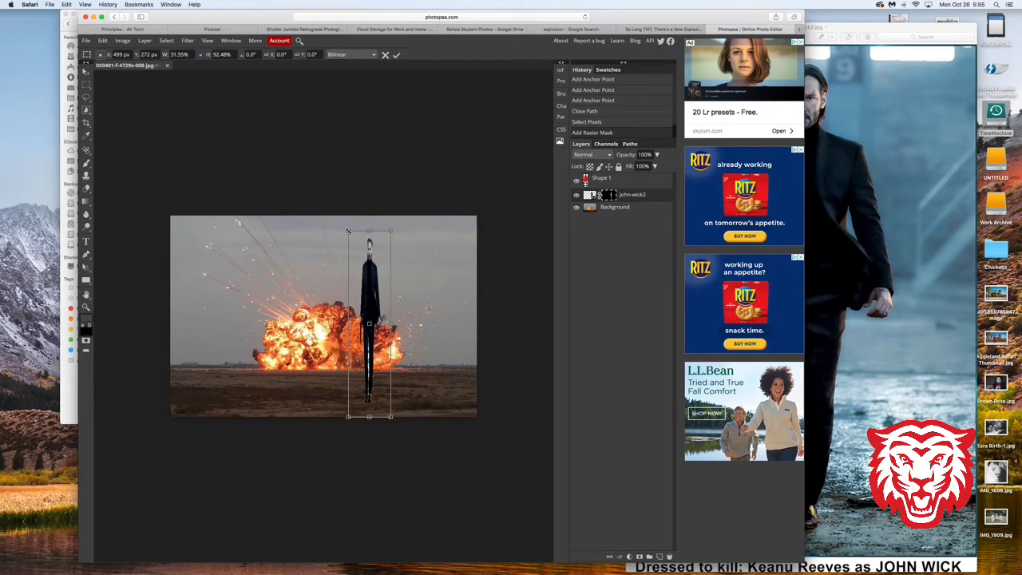
key("ctrl+z")
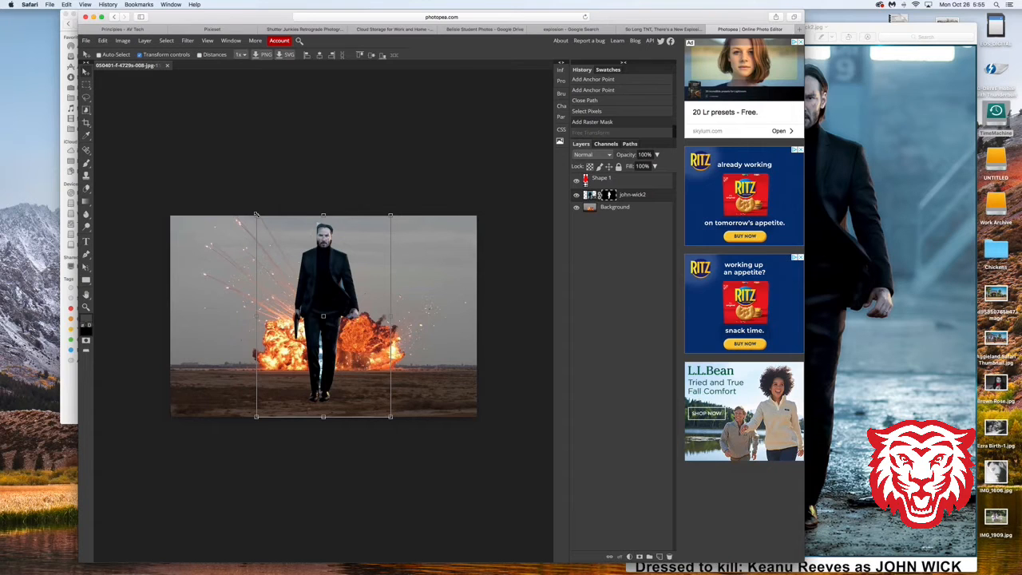
left_click_drag(256, 216, 308, 295)
left_click_drag(348, 337, 243, 334)
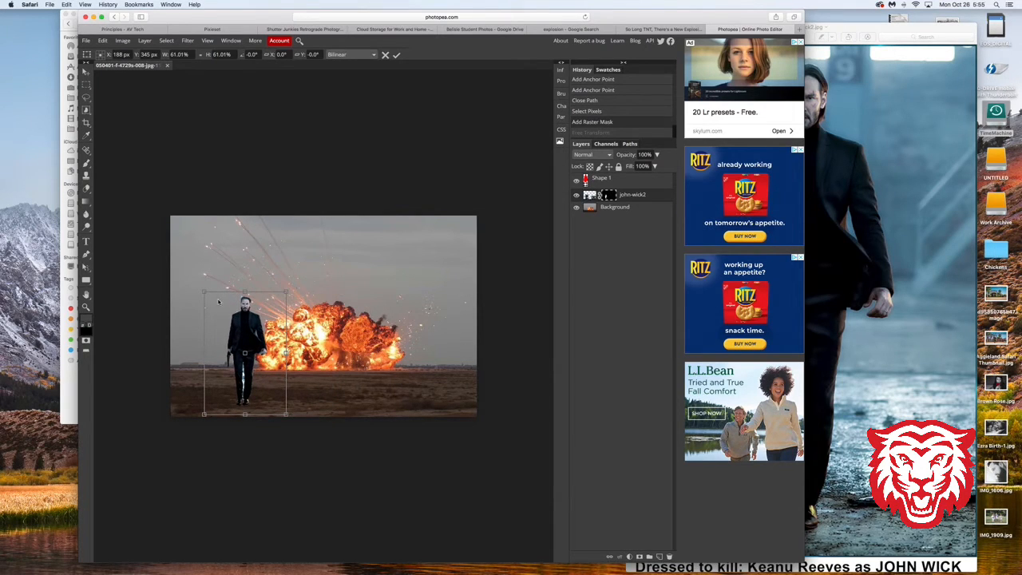
left_click_drag(204, 293, 249, 328)
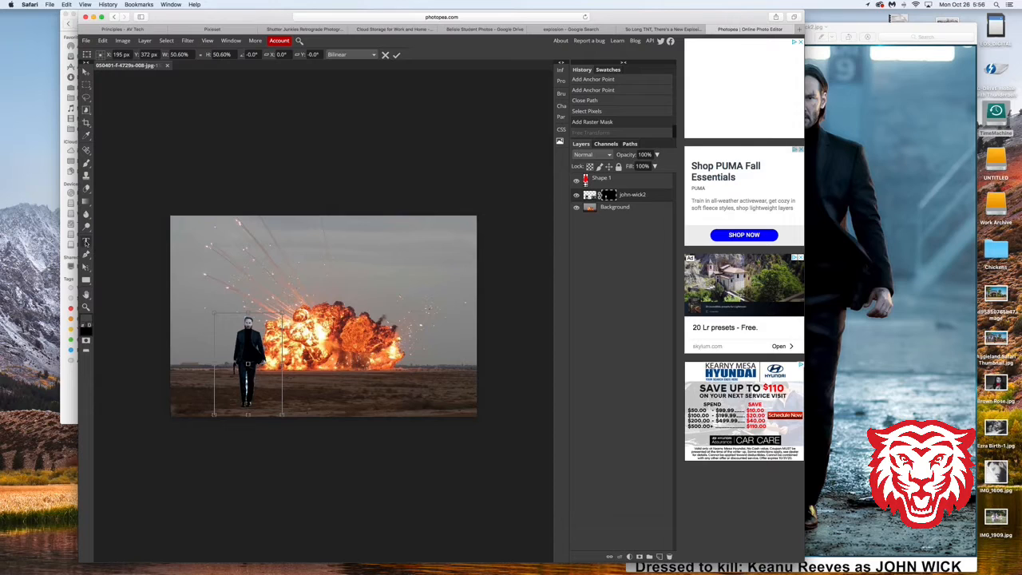
- Add a three-line text reading "I Said / No Onions / On my Burger" in the sky above the explosion
left_click(86, 241)
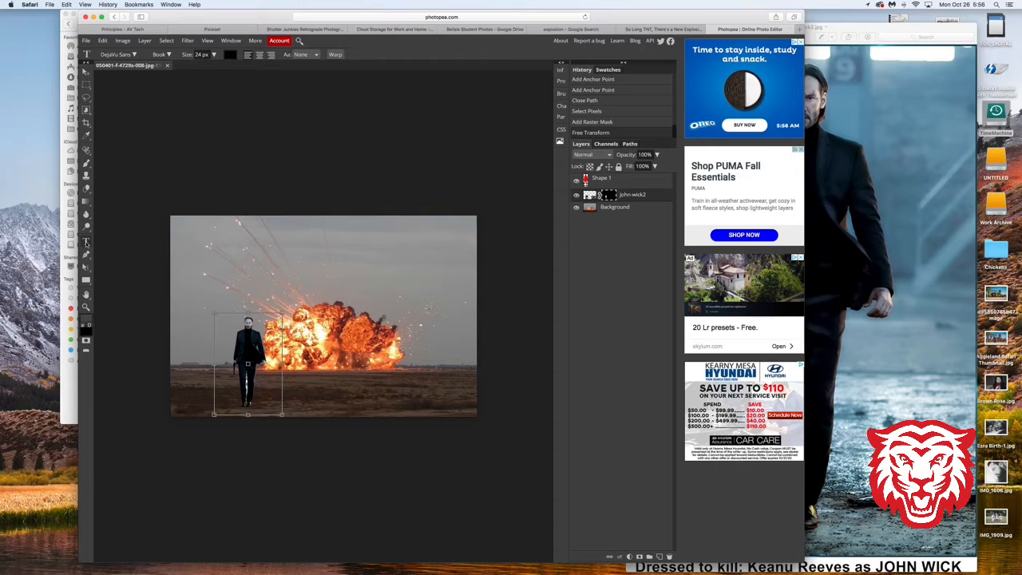
left_click(320, 262)
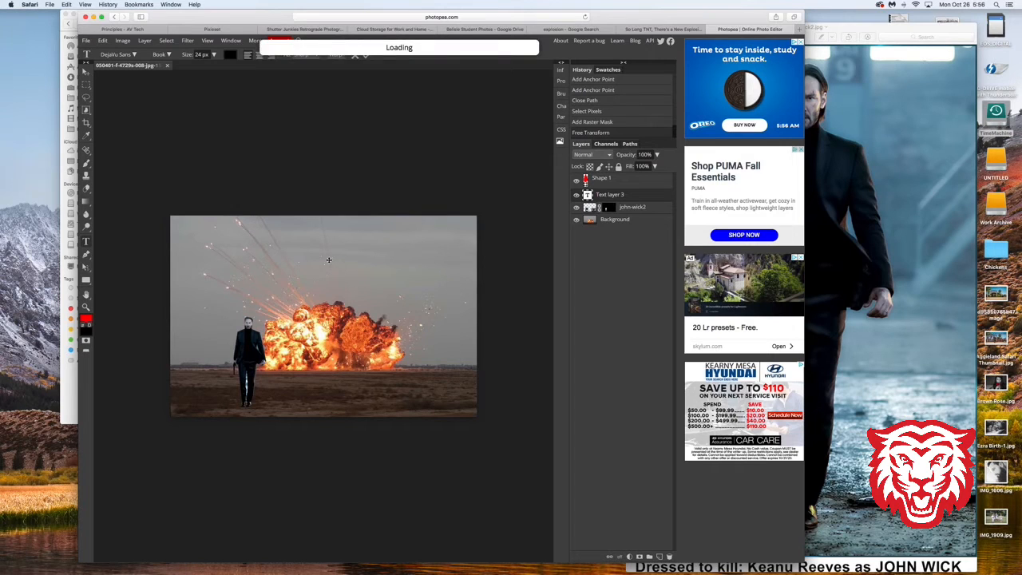
type("I Said ")
type("No")
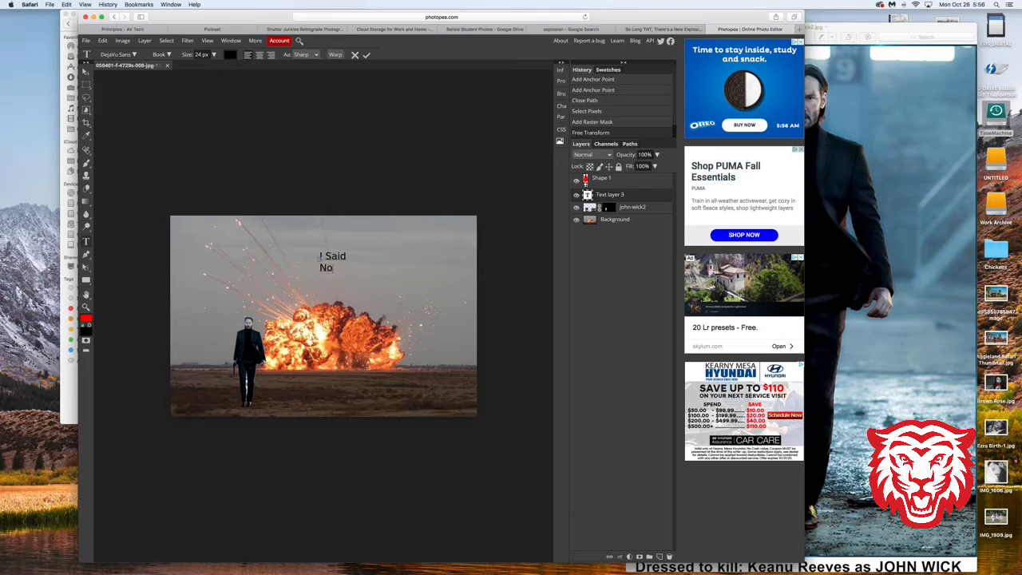
type(" Onions")
key("Return")
type("On my Burger")
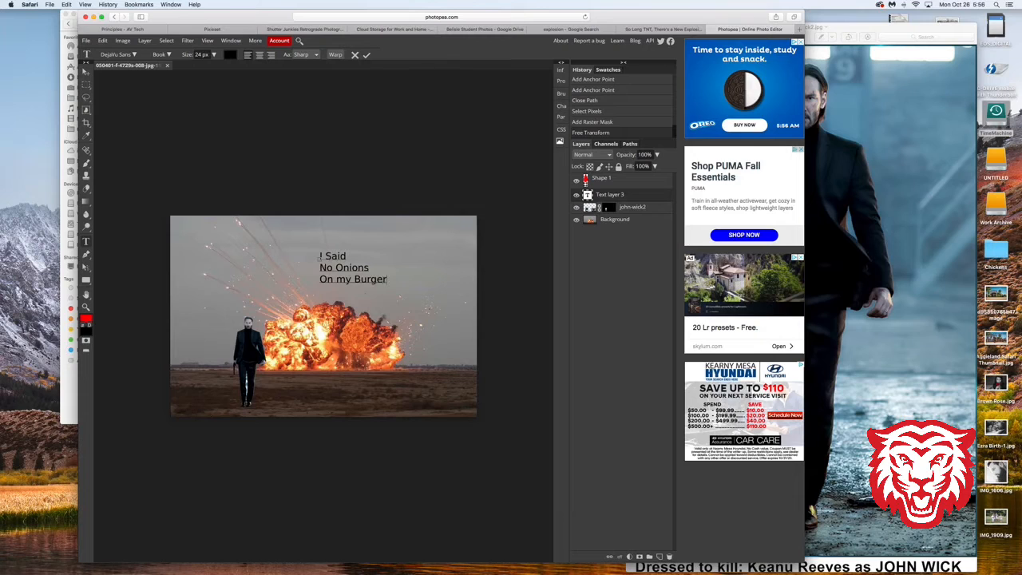
- Enlarge the whole caption to about twice its size and move it up into the sky, clear of the explosion
key("super+a")
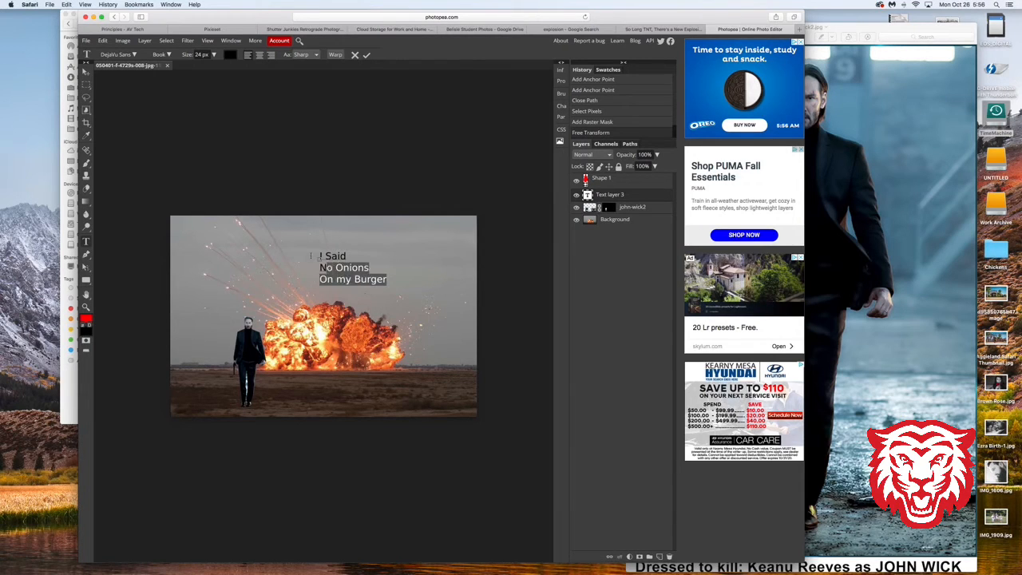
left_click(213, 54)
left_click_drag(204, 69, 203, 69)
left_click(86, 71)
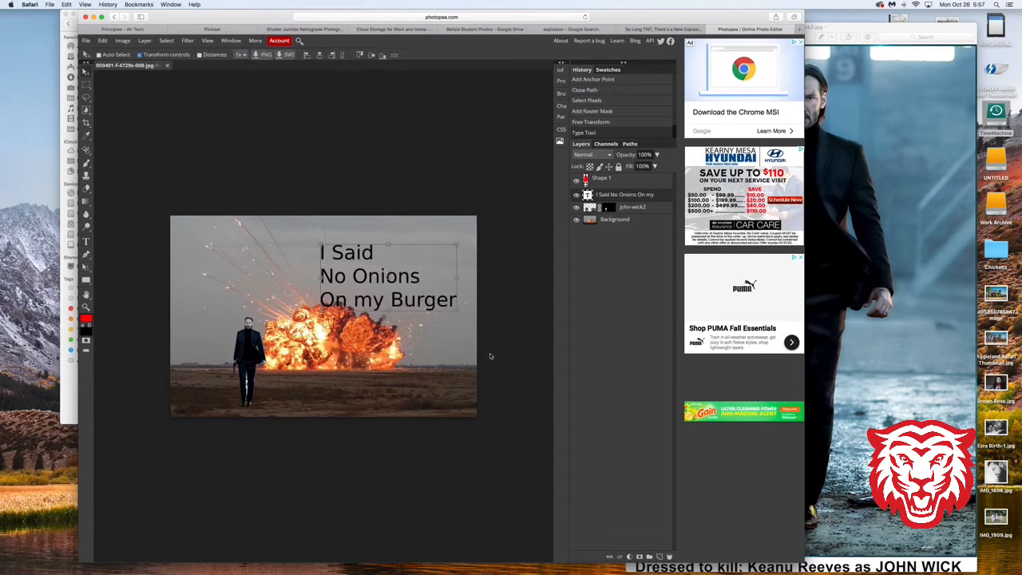
left_click_drag(369, 279, 363, 263)
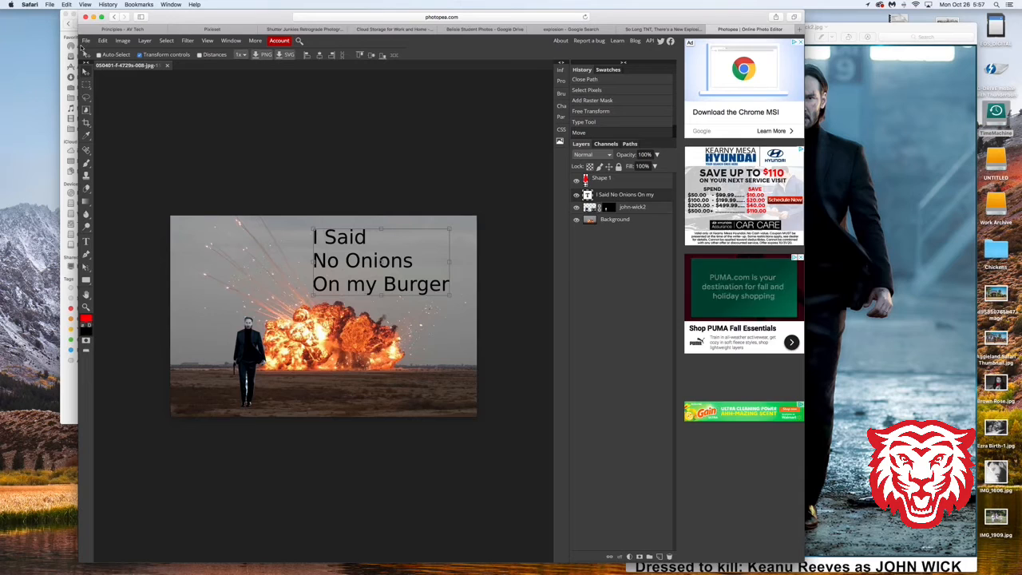
- Export the finished composite as a JPG at 100% quality and save it
scroll(80, 48, "left", 3)
left_click(85, 40)
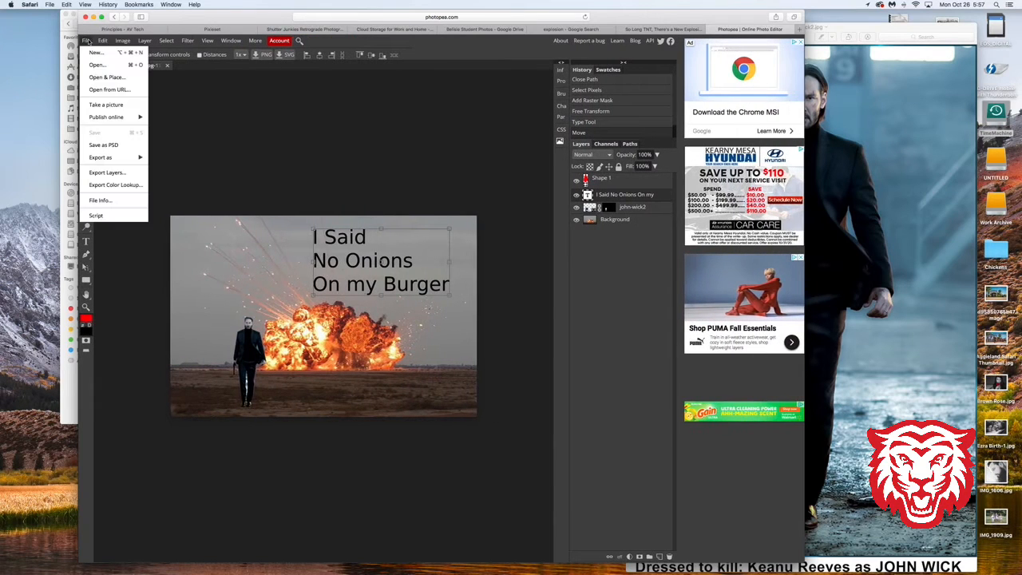
mouse_move(110, 160)
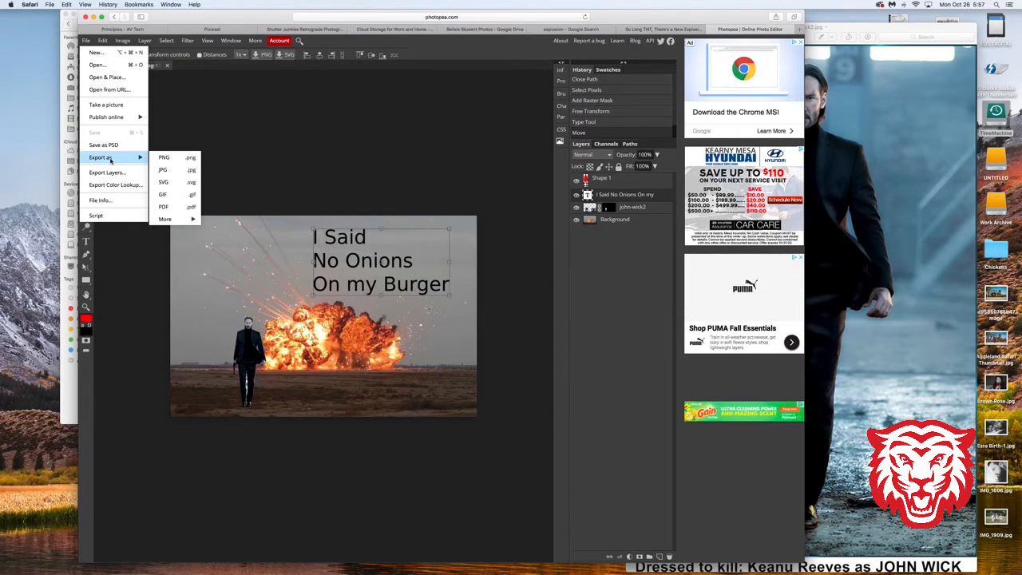
left_click(178, 170)
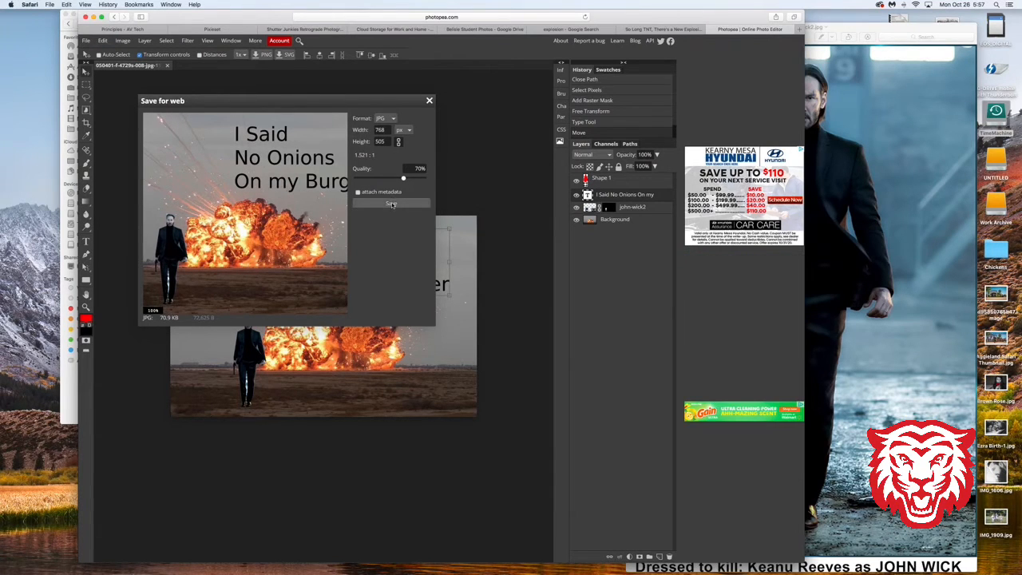
left_click_drag(403, 180, 438, 180)
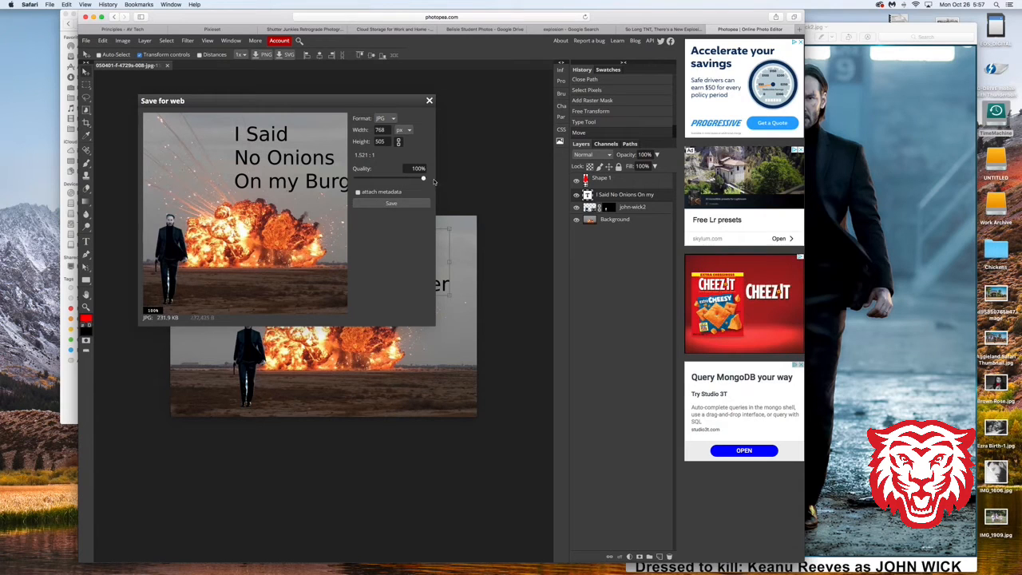
left_click(392, 203)
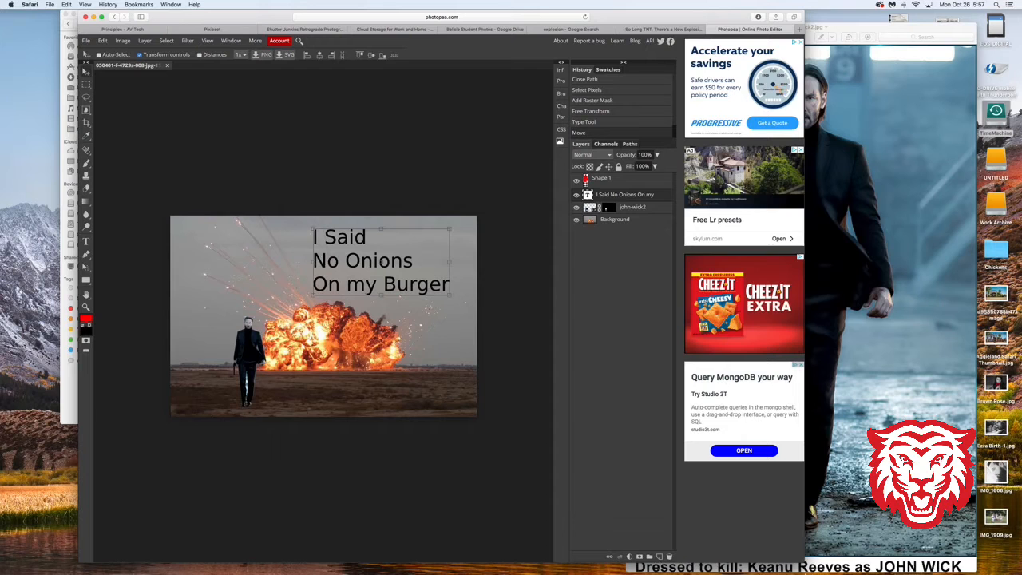
mouse_move(718, 551)
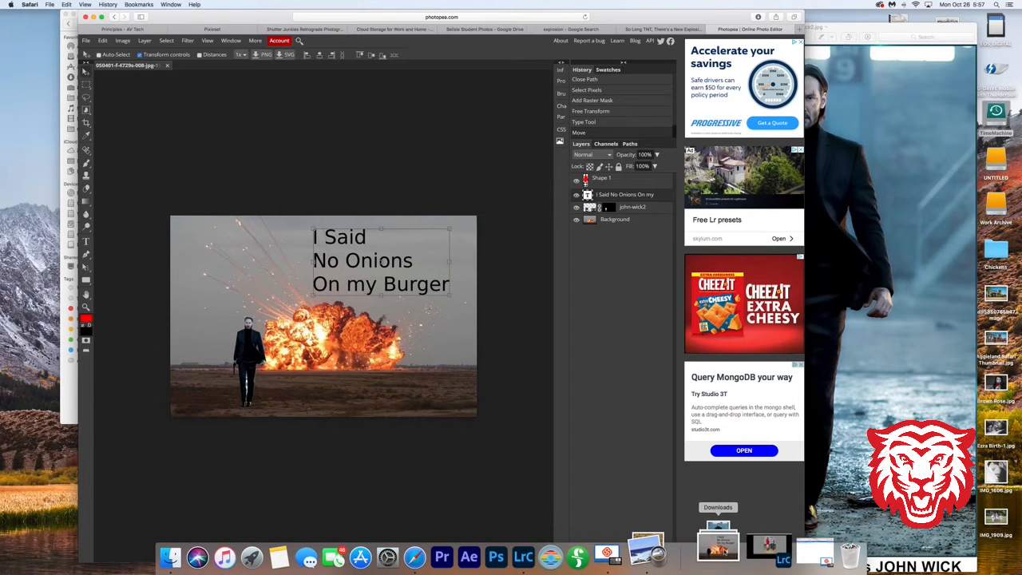